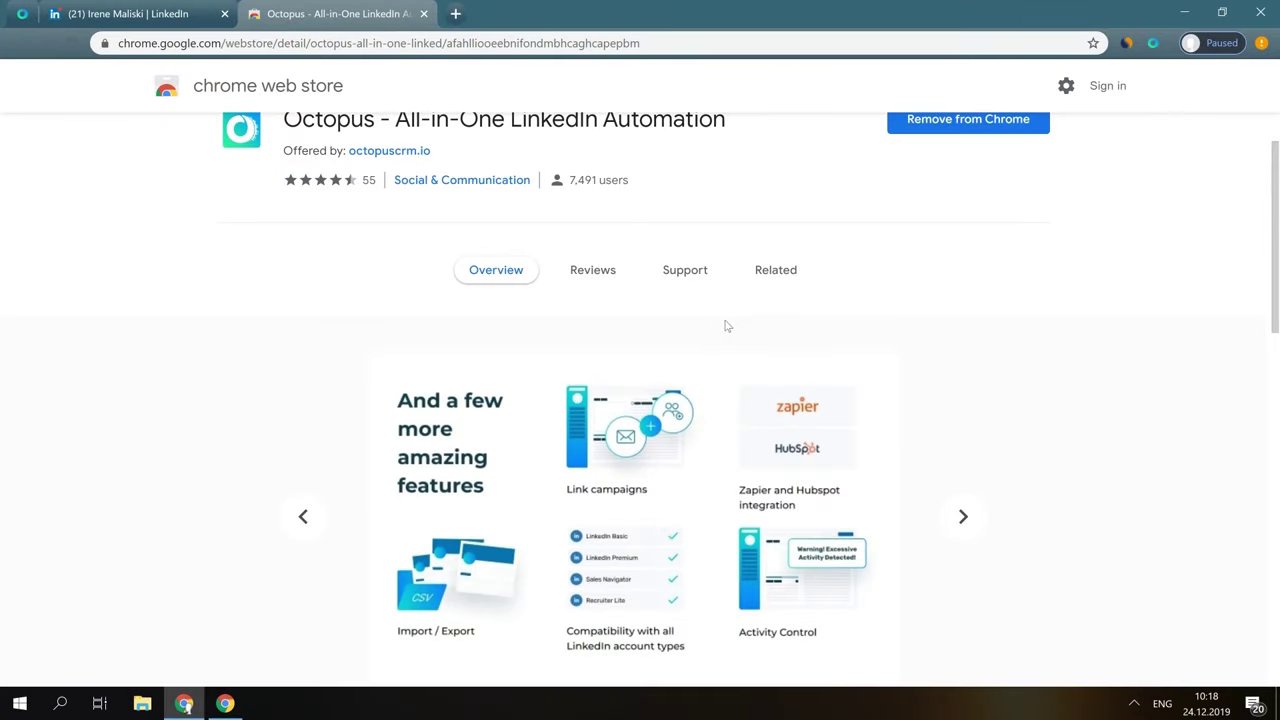
Look over the Octopus extension's store page and its preview gallery.
{"action": "scroll", "coordinate": [727, 326], "scroll_direction": "up", "scroll_amount": 1}
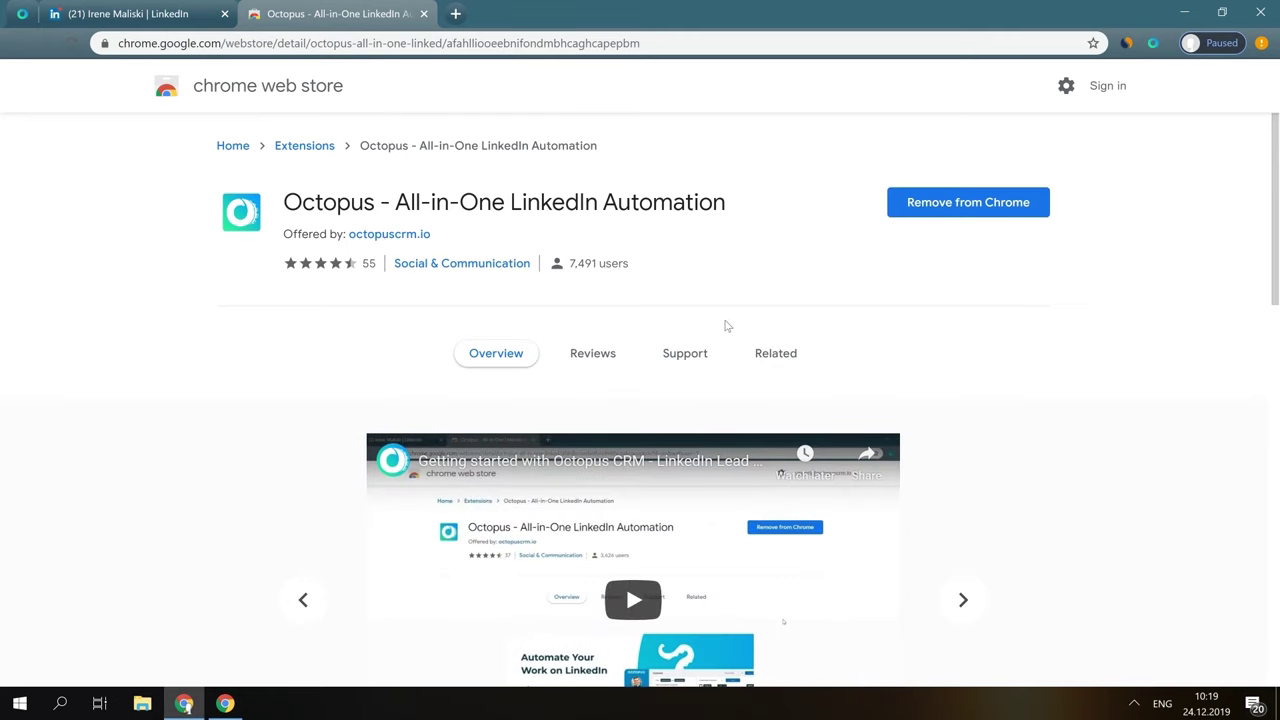
{"action": "scroll", "coordinate": [727, 326], "scroll_direction": "down", "scroll_amount": 1}
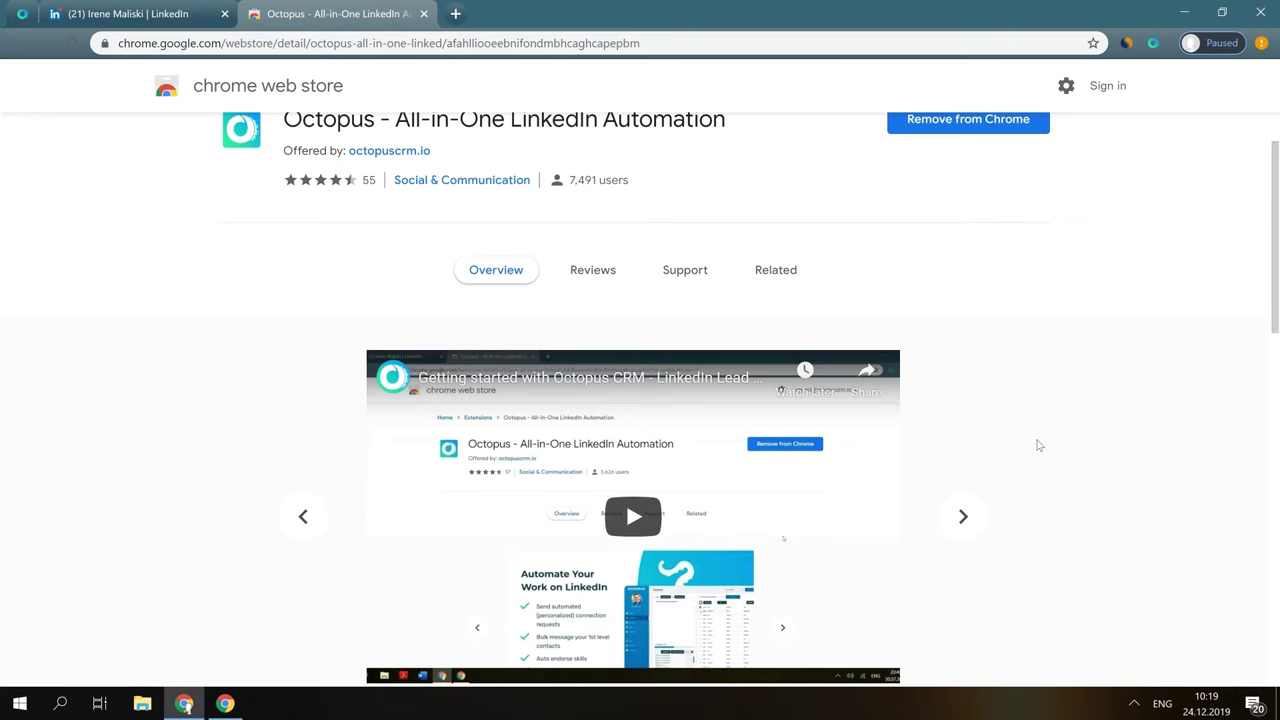
{"action": "left_click", "coordinate": [963, 516]}
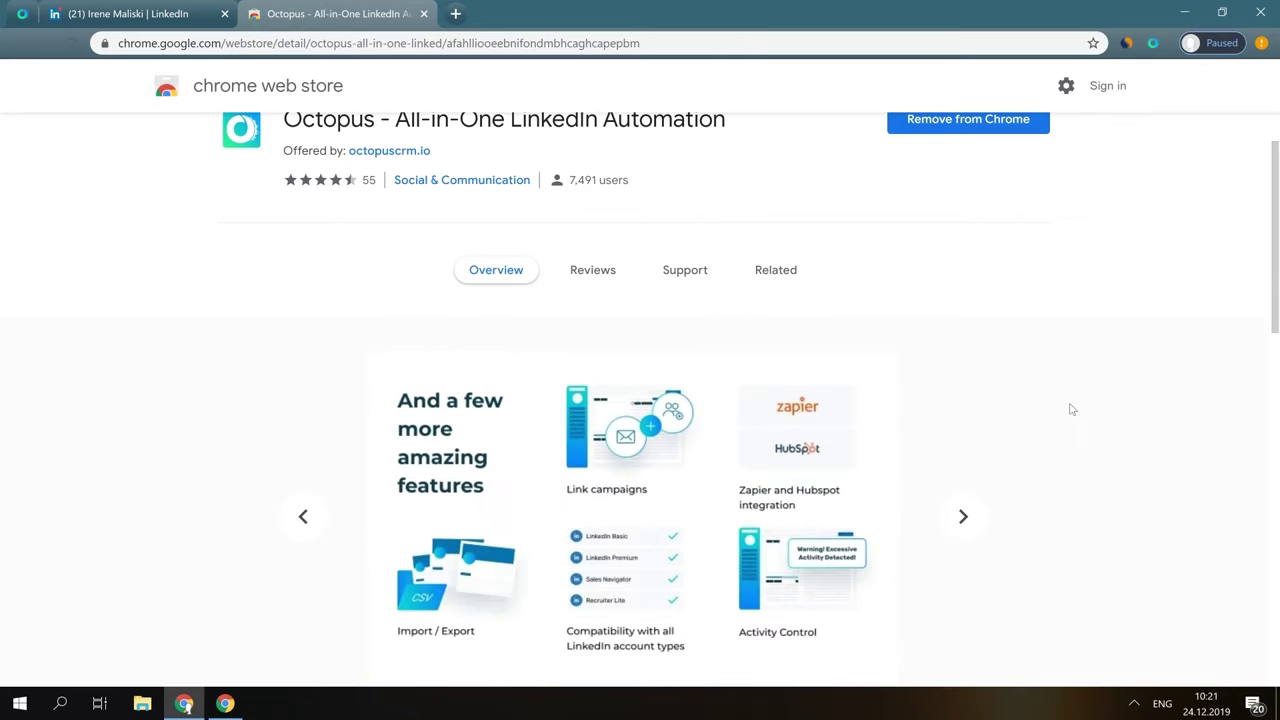
From the LinkedIn profile page, open the Octopus CRM and review its Dashboard statistics before returning to the Connect section.
{"action": "left_click", "coordinate": [218, 10]}
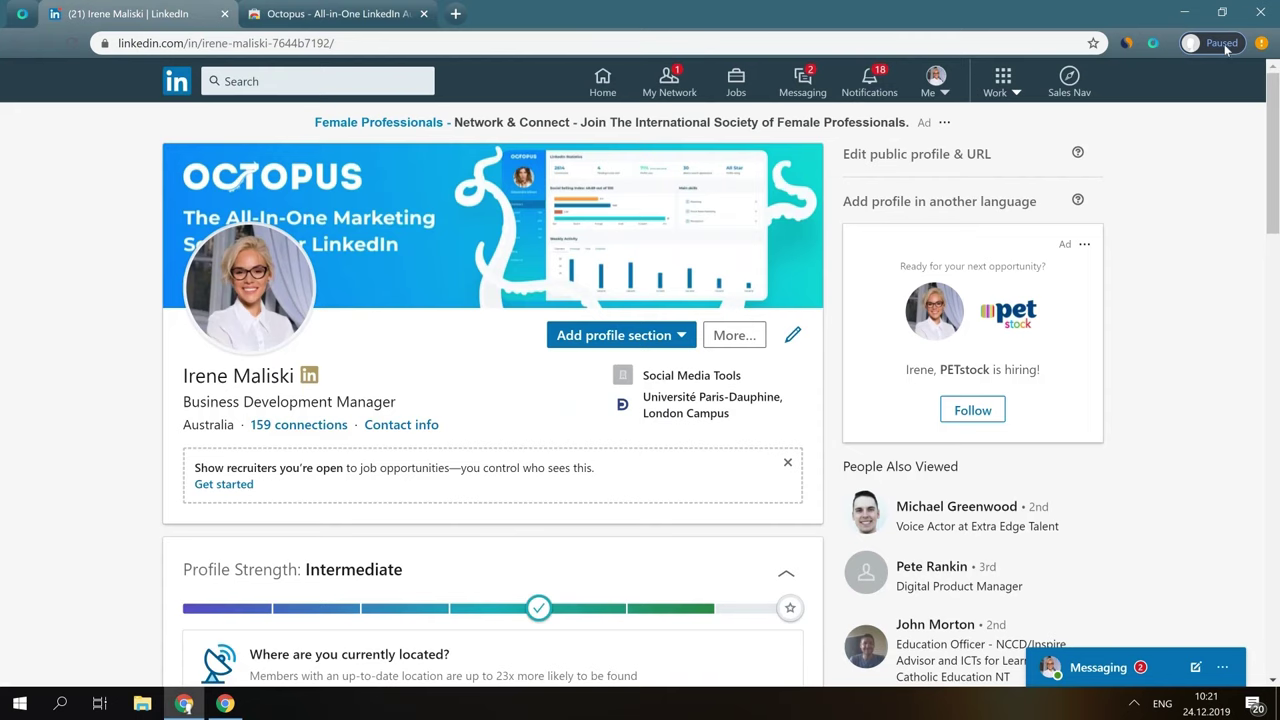
{"action": "left_click", "coordinate": [1155, 45]}
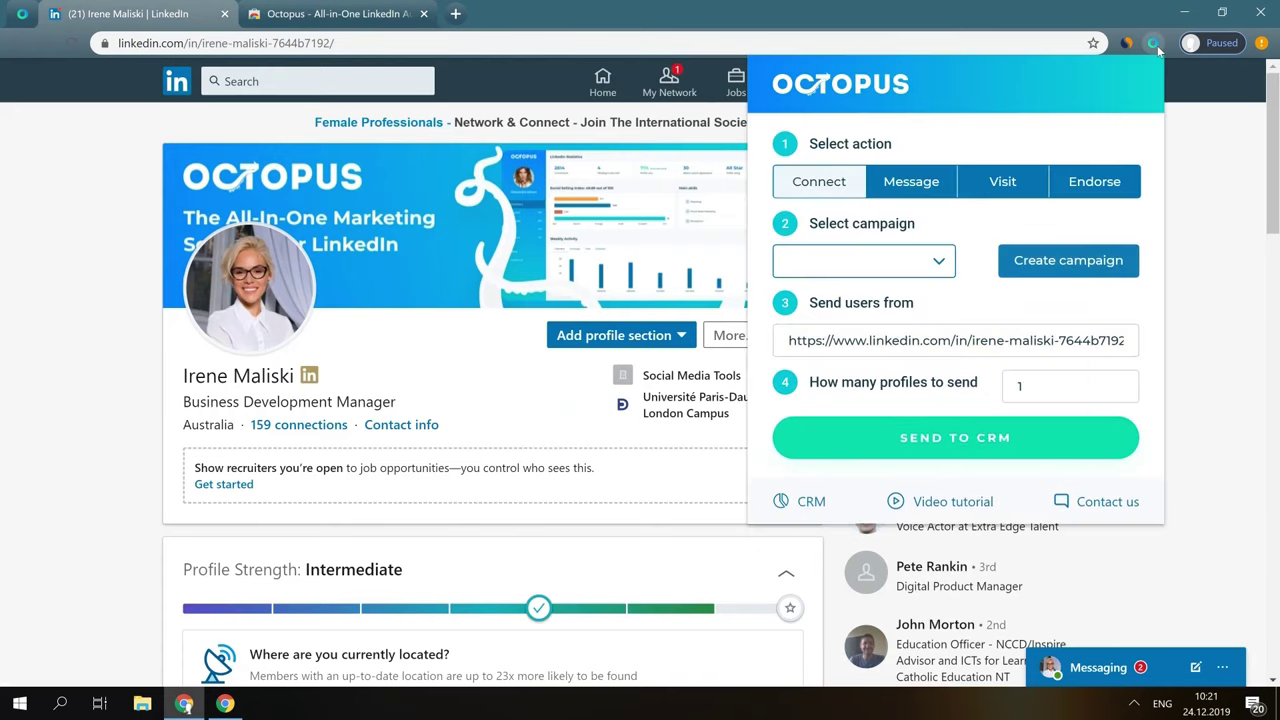
{"action": "left_click", "coordinate": [800, 501]}
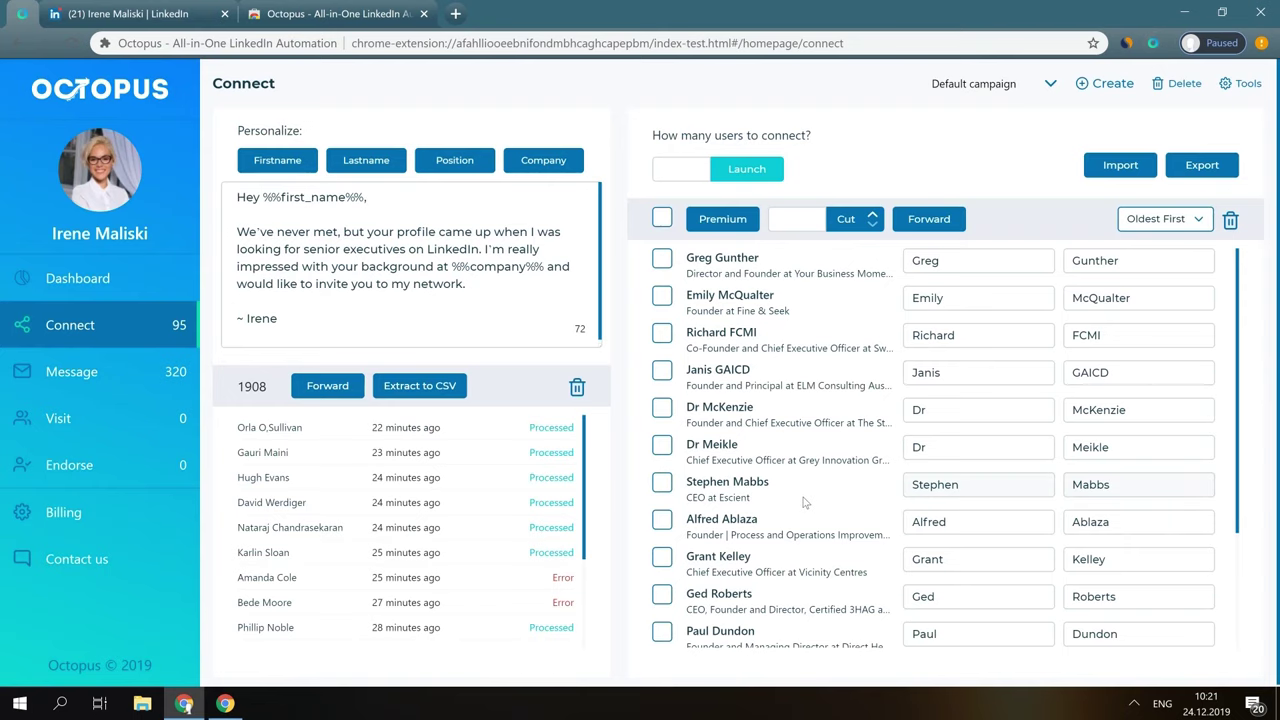
{"action": "left_click", "coordinate": [80, 280]}
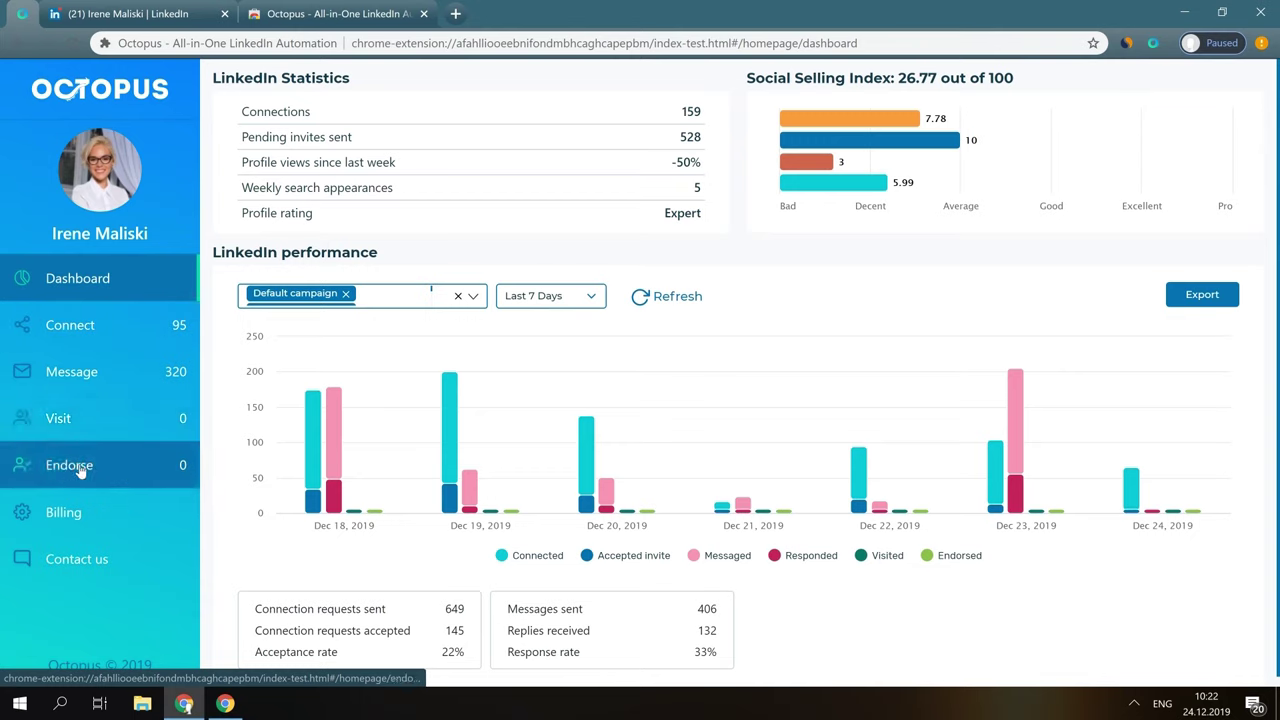
{"action": "left_click", "coordinate": [116, 324]}
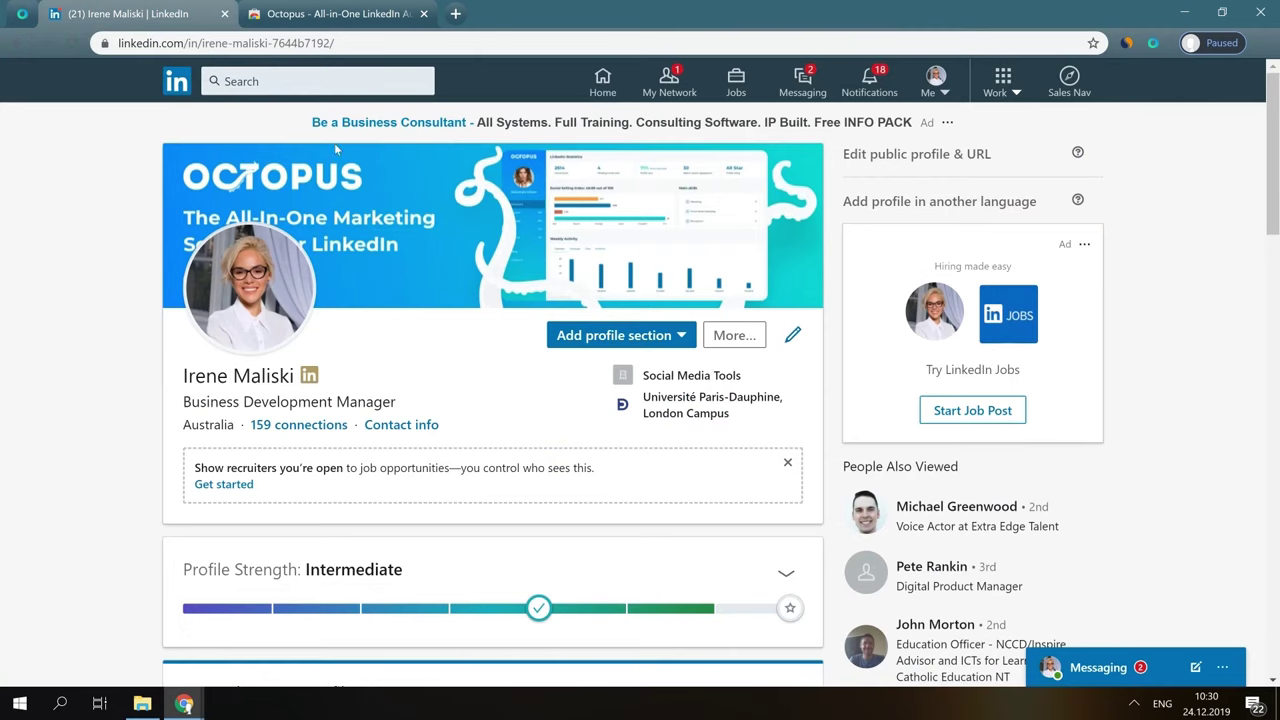
On LinkedIn, start a people search and filter it to 2nd-degree connections located in the United Kingdom.
{"action": "left_click", "coordinate": [332, 80]}
{"action": "left_click", "coordinate": [247, 123]}
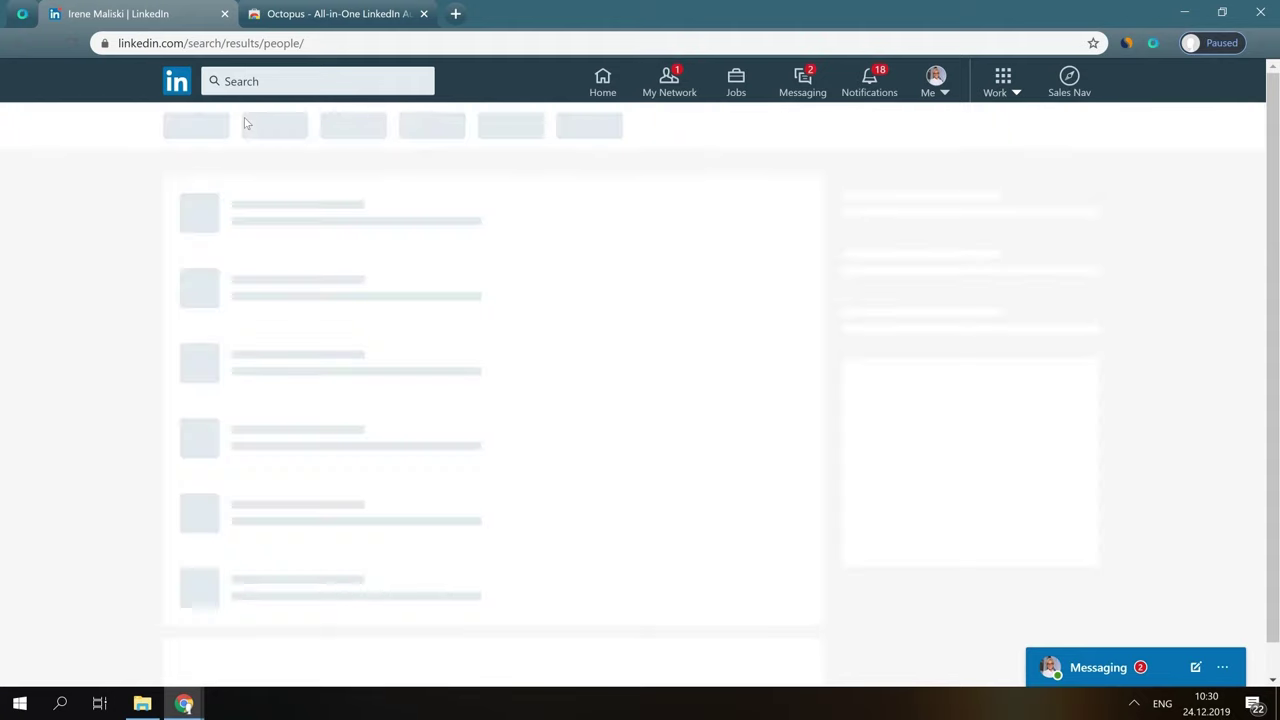
{"action": "left_click", "coordinate": [287, 130]}
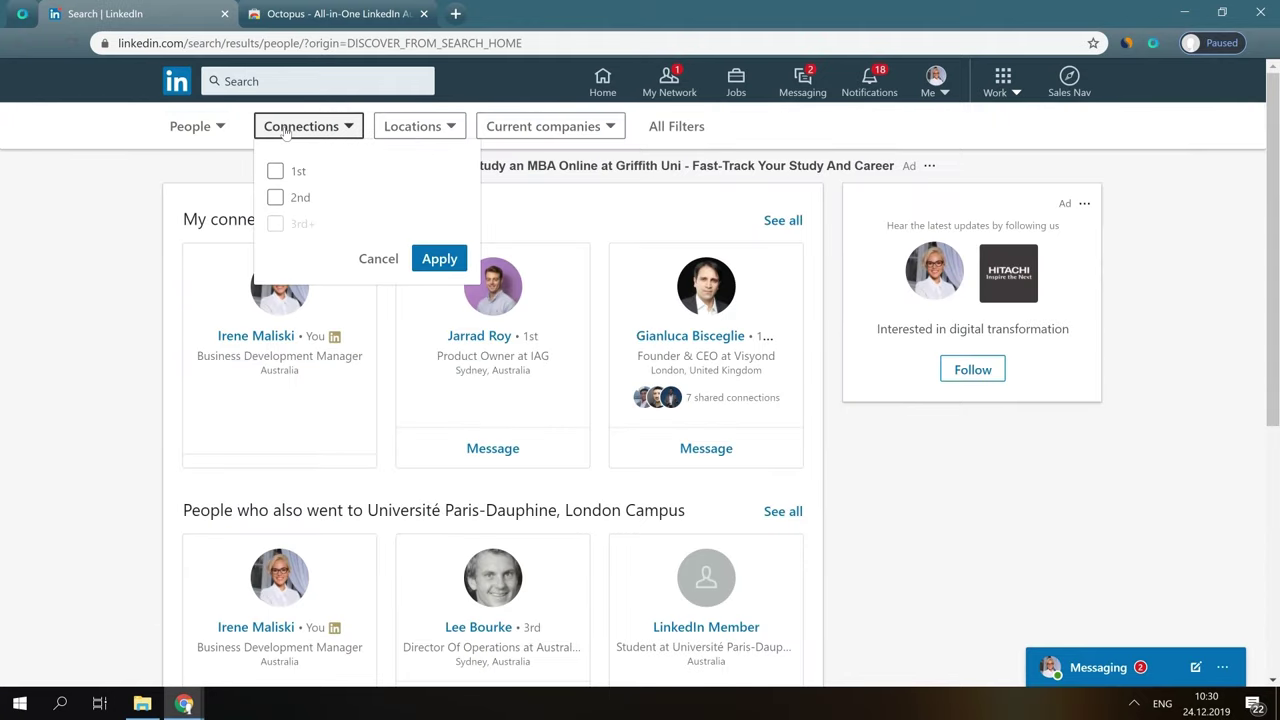
{"action": "left_click", "coordinate": [276, 197]}
{"action": "left_click", "coordinate": [439, 258]}
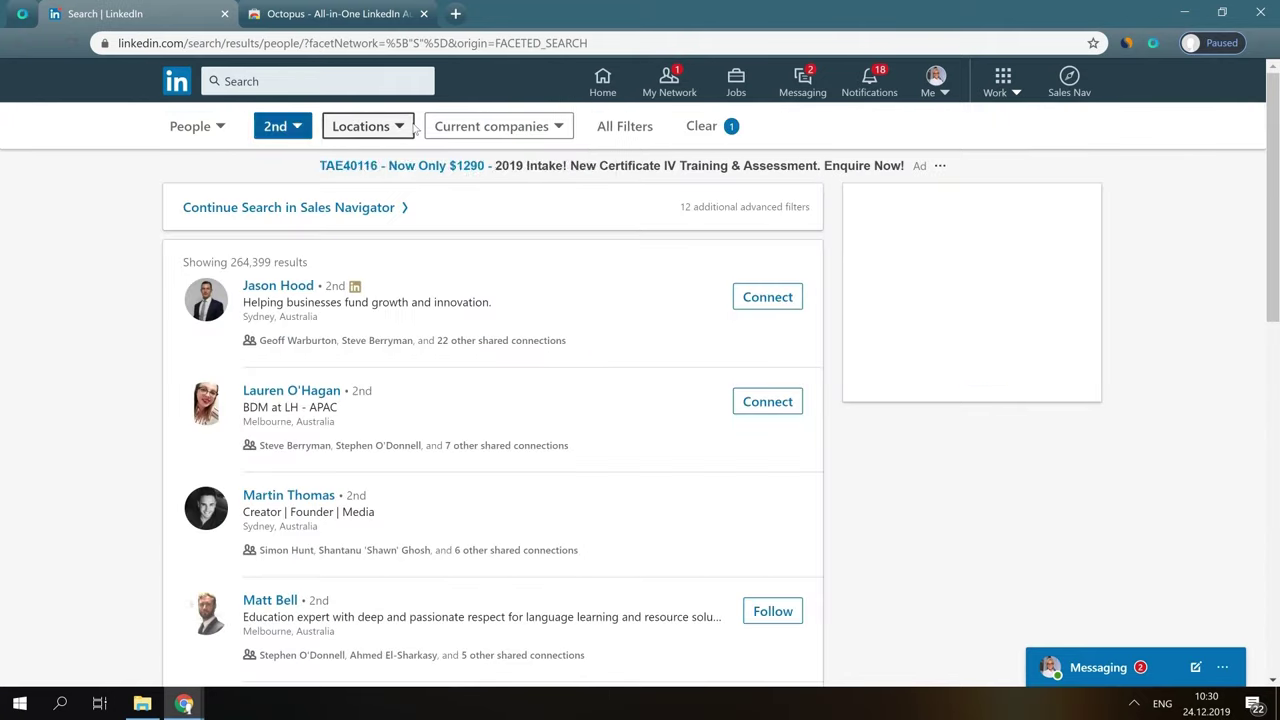
{"action": "left_click", "coordinate": [405, 128]}
{"action": "left_click", "coordinate": [343, 207]}
{"action": "left_click", "coordinate": [575, 348]}
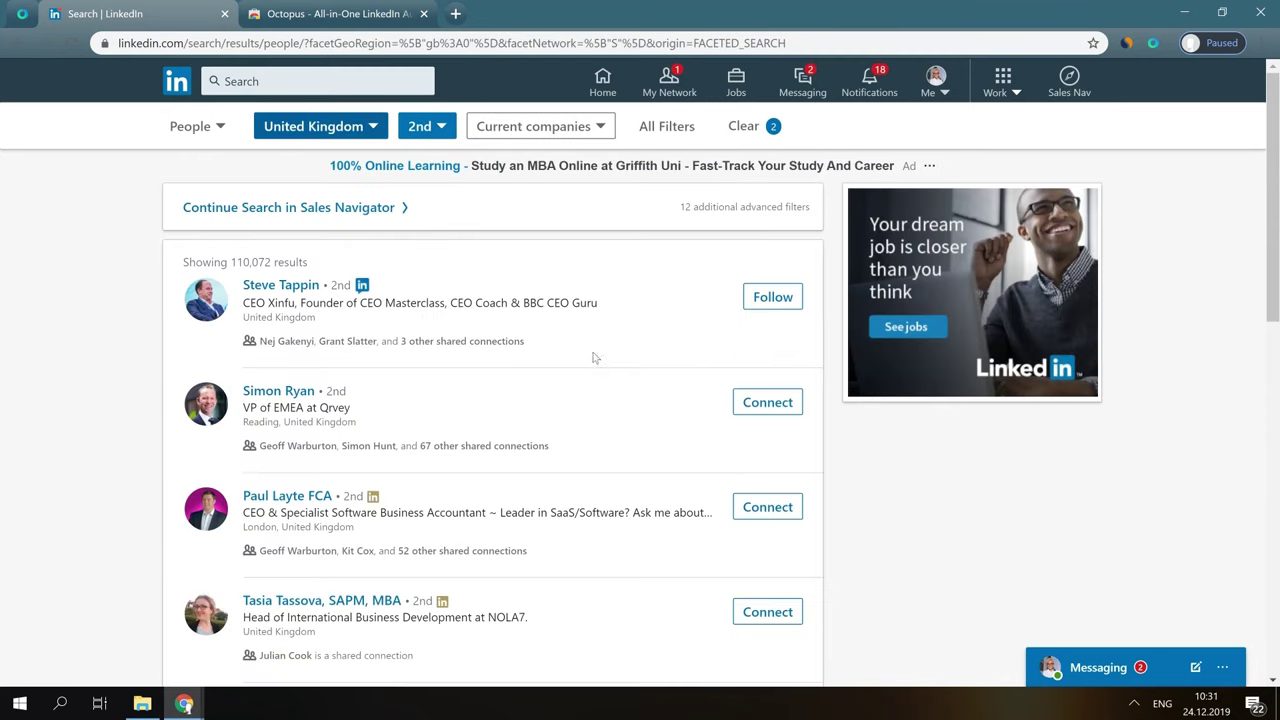
Send 200 profiles from the United Kingdom search to the Default campaign with the Connect action in Octopus.
{"action": "left_click", "coordinate": [1151, 45]}
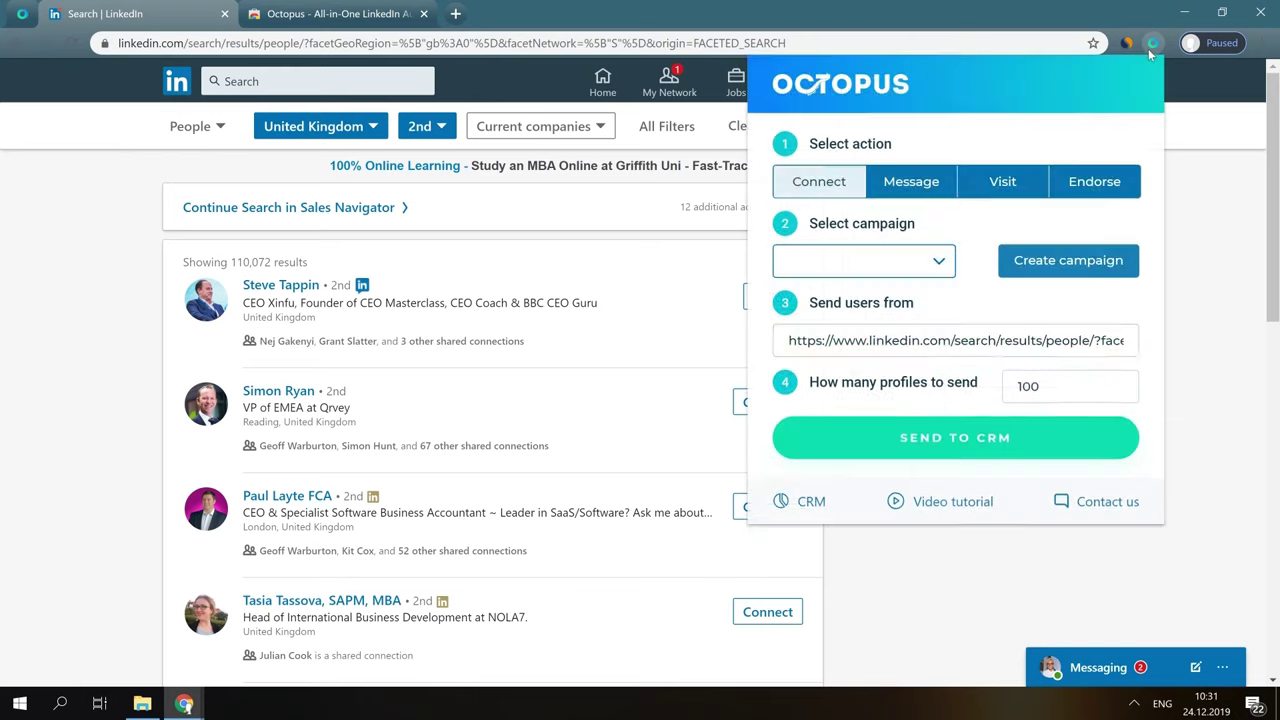
{"action": "double_click", "coordinate": [1068, 386]}
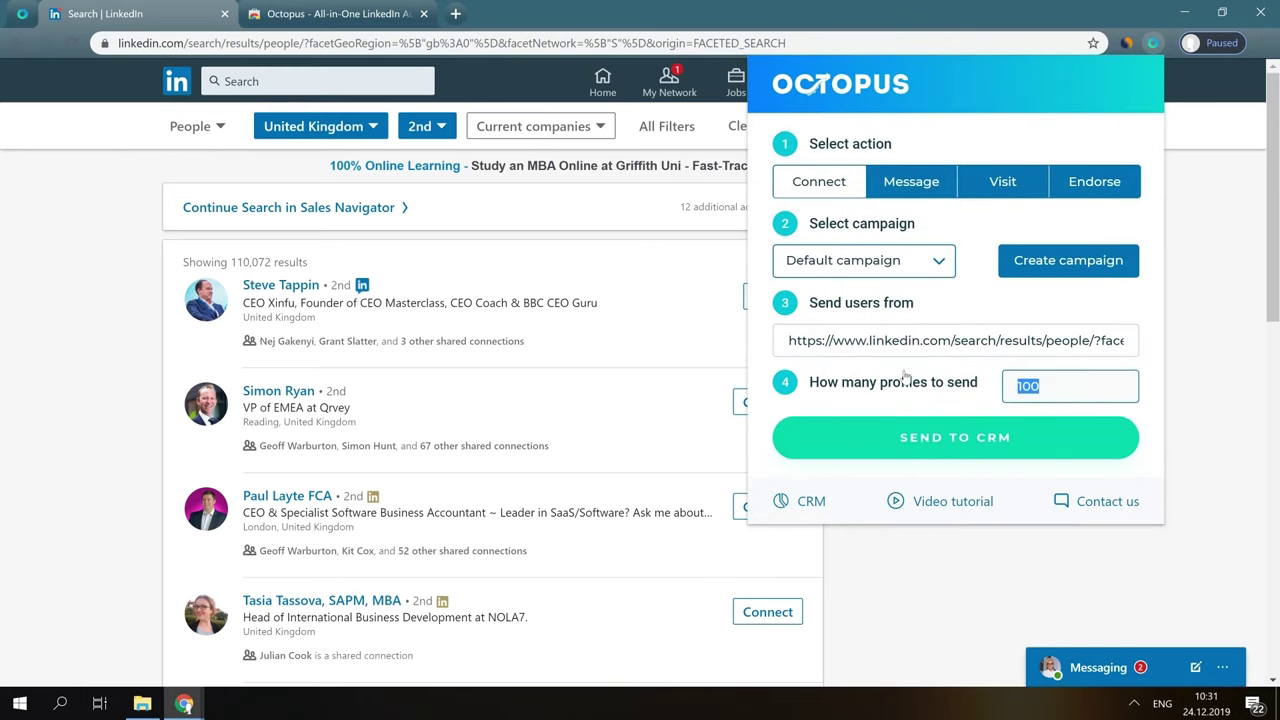
{"action": "type", "text": "200"}
{"action": "left_click", "coordinate": [1086, 451]}
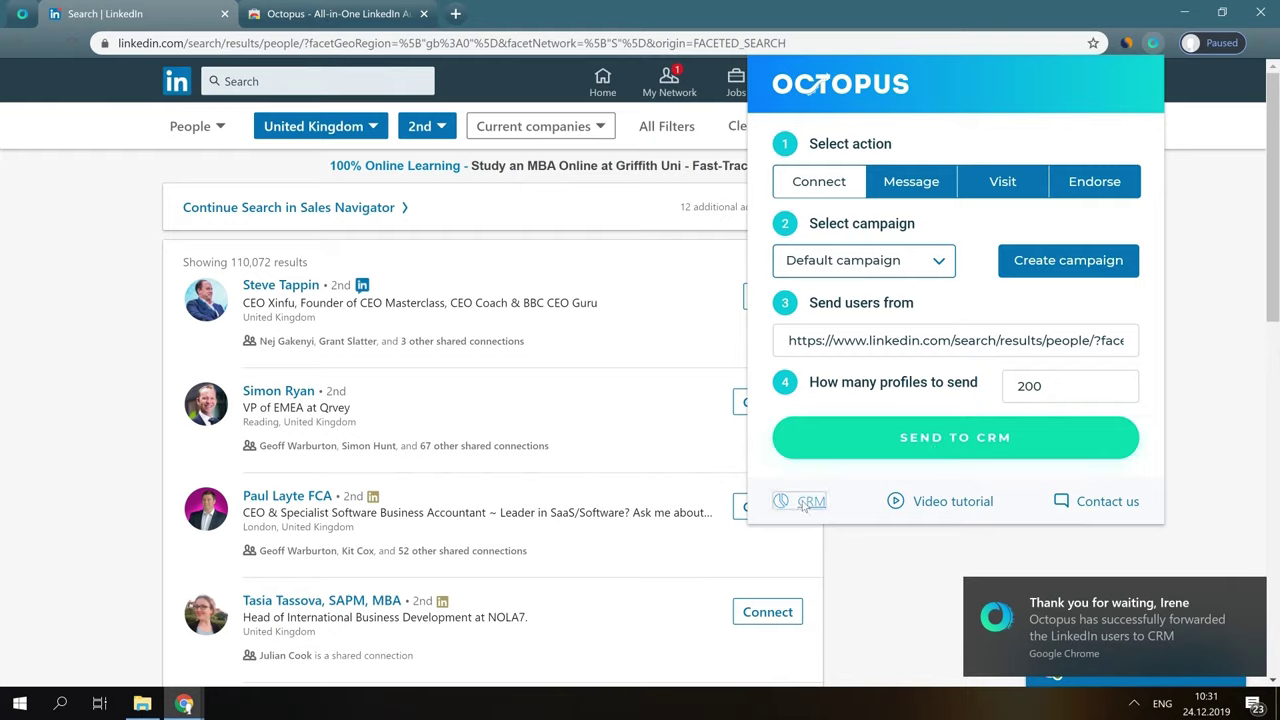
Open the Octopus CRM, dismiss the transfer report and remove all profiles from the Default campaign's Connect list.
{"action": "left_click", "coordinate": [807, 502]}
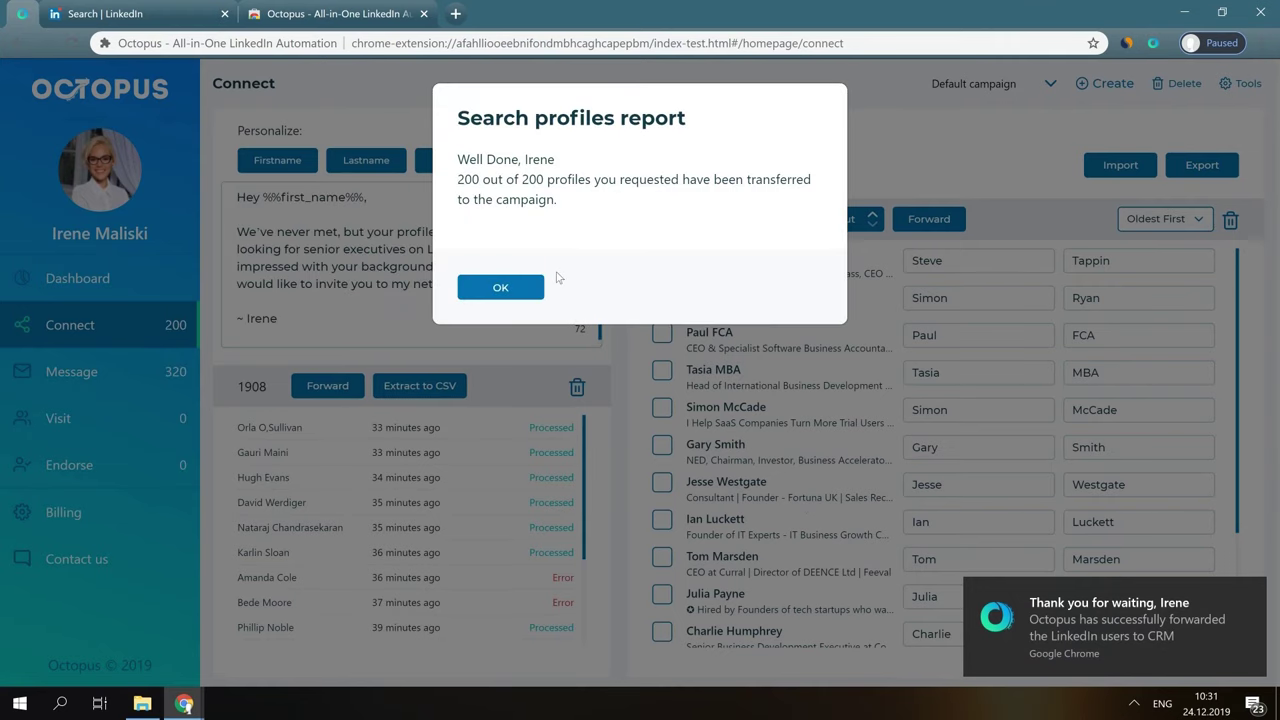
{"action": "left_click", "coordinate": [524, 287]}
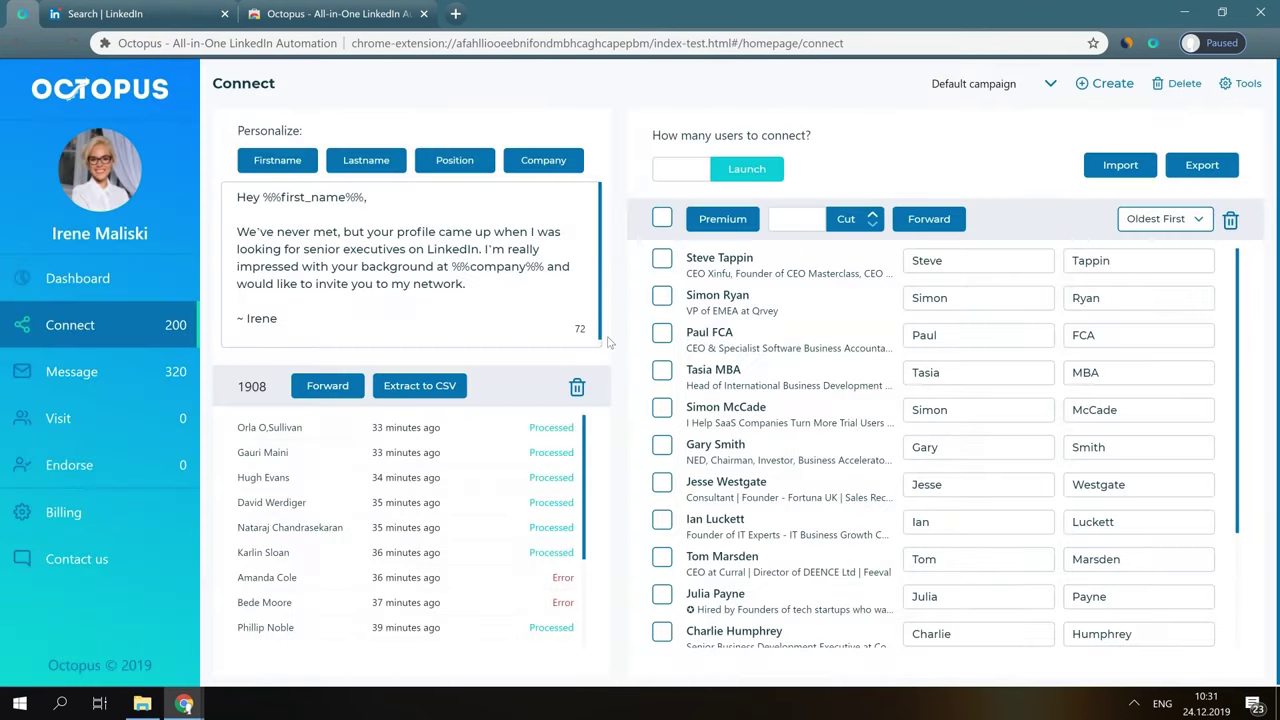
{"action": "left_click", "coordinate": [1230, 219]}
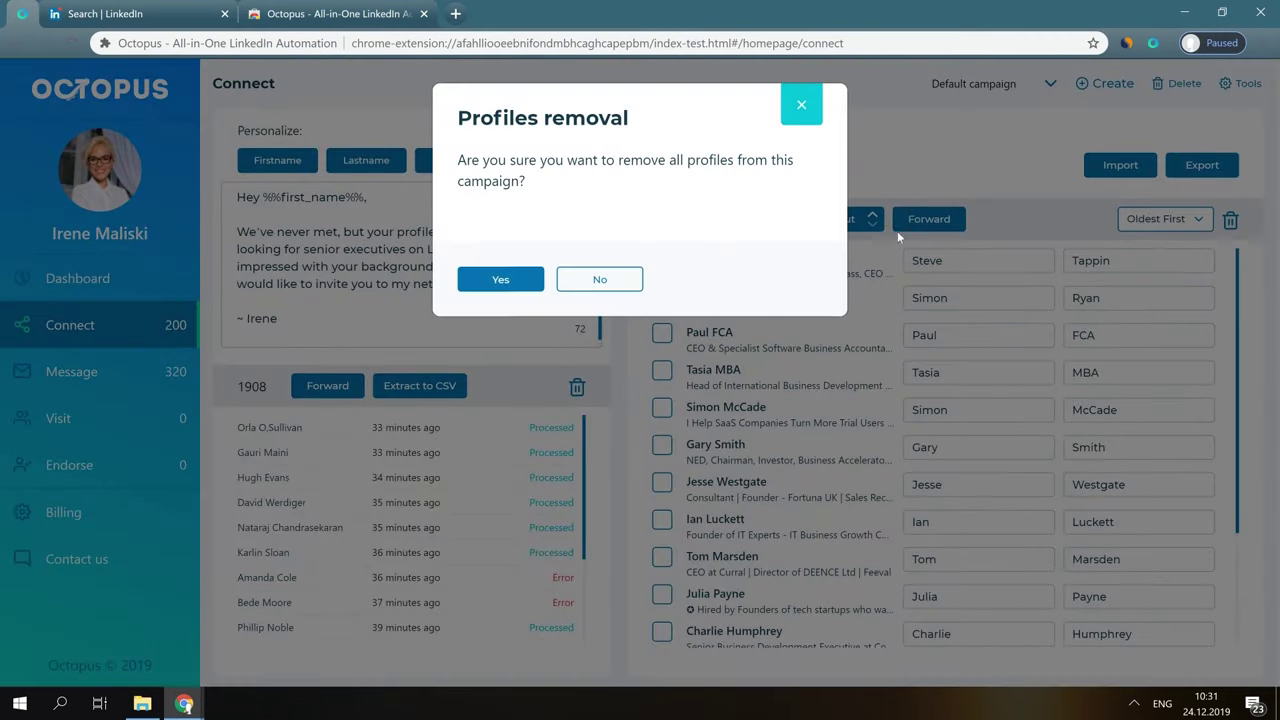
{"action": "left_click", "coordinate": [480, 281]}
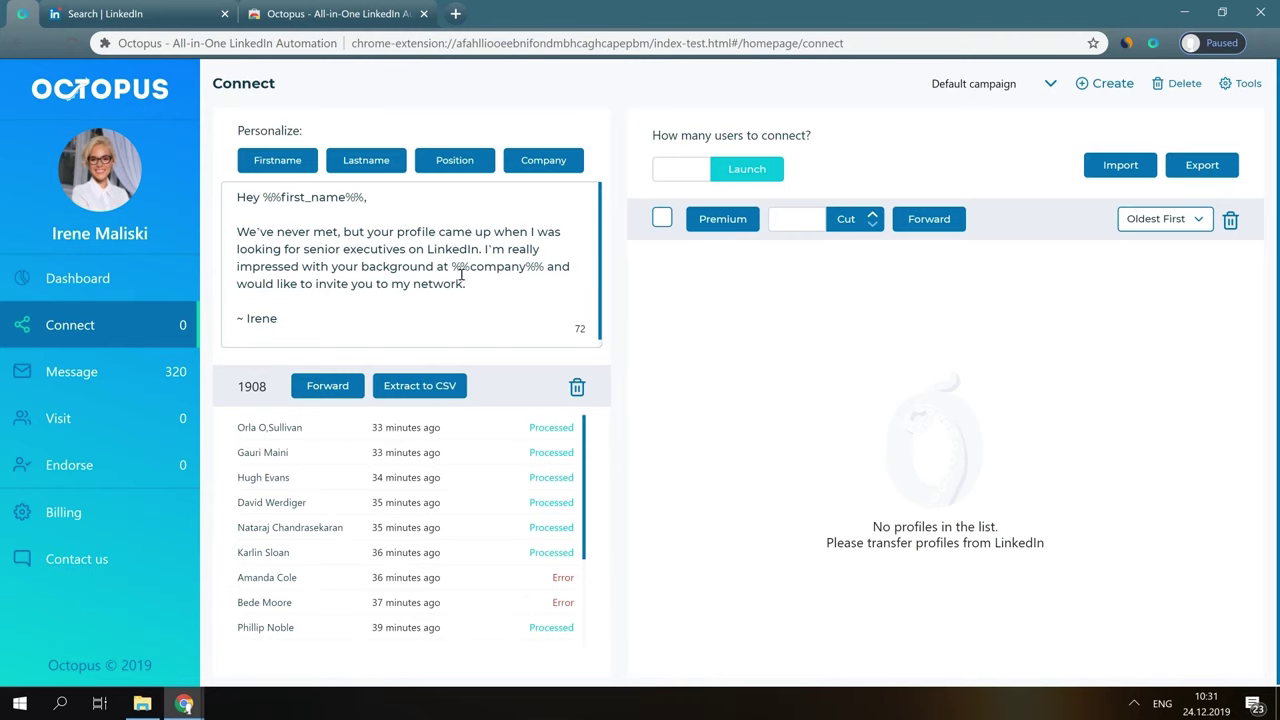
Switch to Sales Navigator and start a lead search with the geography filter set to Australia.
{"action": "left_click", "coordinate": [140, 14]}
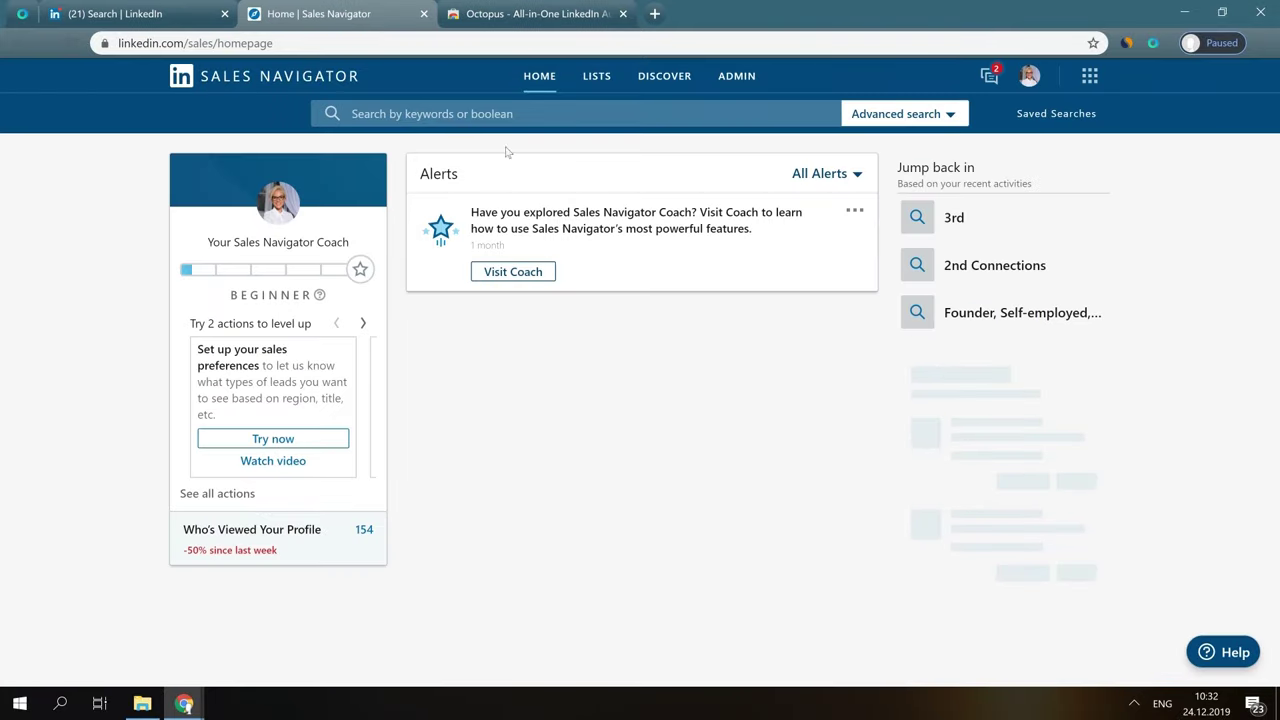
{"action": "left_click", "coordinate": [483, 118]}
{"action": "left_click", "coordinate": [397, 347]}
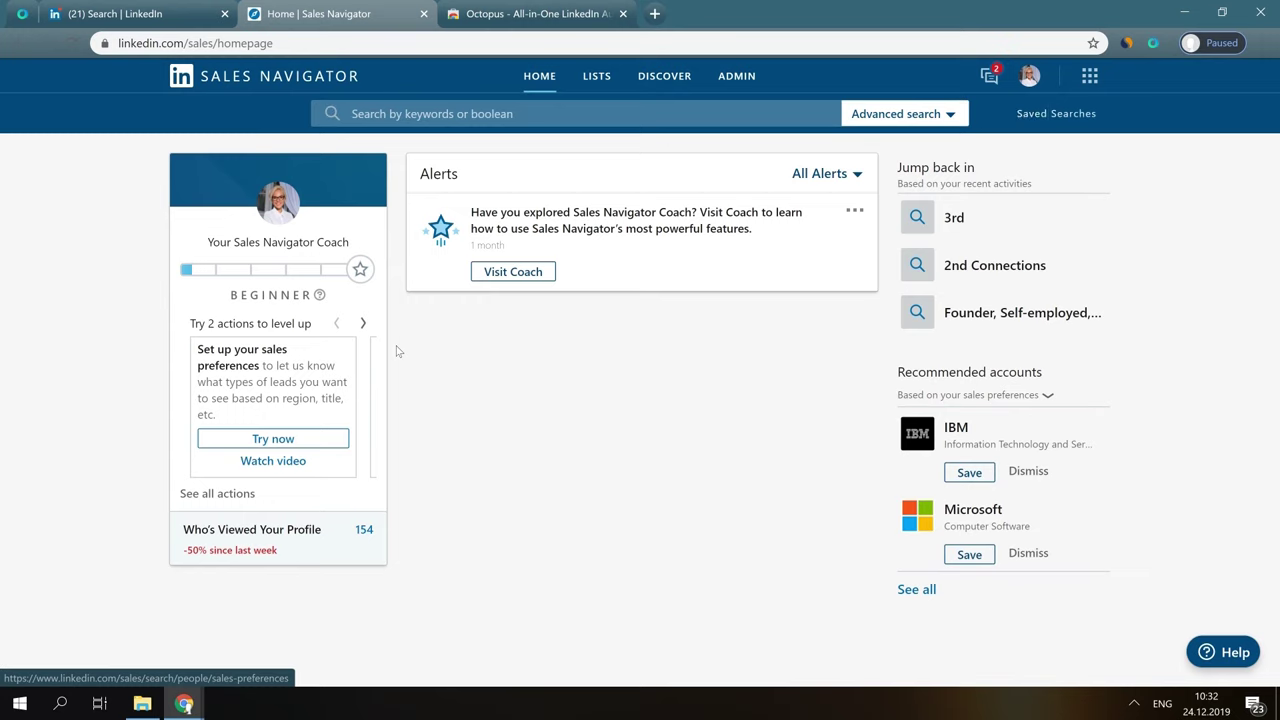
{"action": "left_click", "coordinate": [295, 422]}
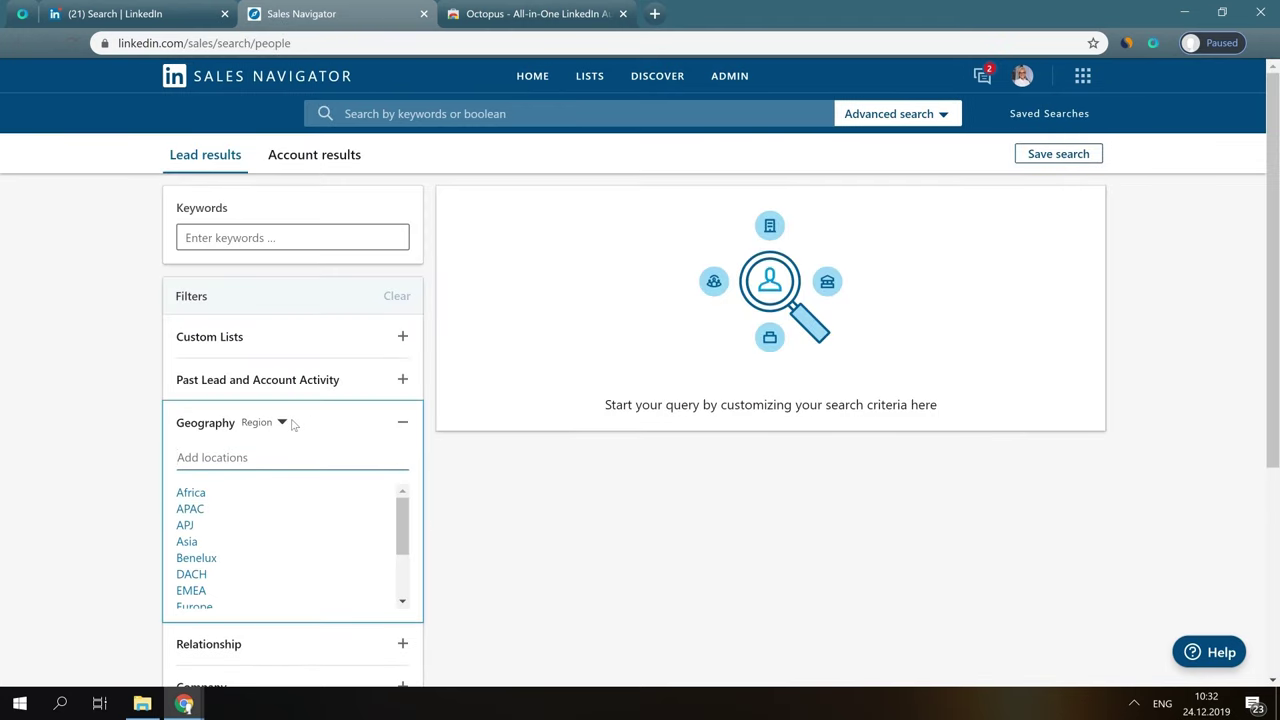
{"action": "type", "text": "austra"}
{"action": "left_click", "coordinate": [195, 491]}
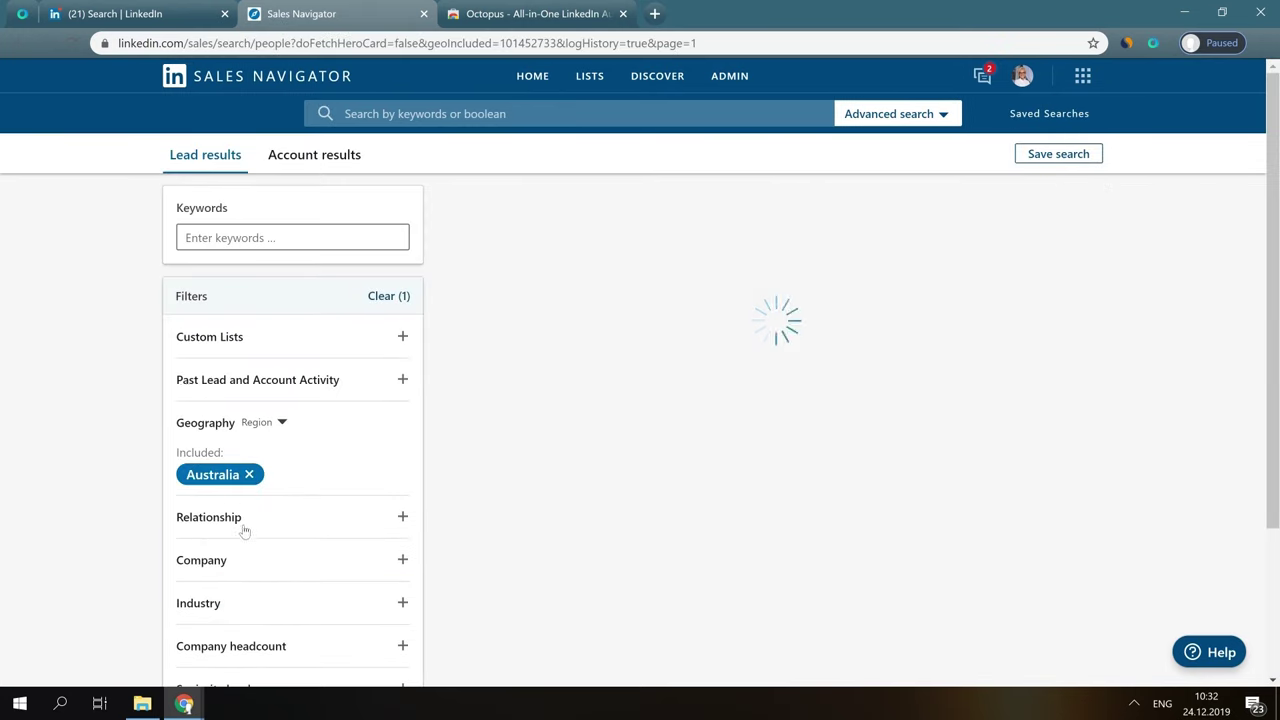
Narrow the lead search to 2nd Degree and 3rd Degree+ Connections whose current title is Owner.
{"action": "left_click", "coordinate": [240, 525]}
{"action": "left_click", "coordinate": [240, 563]}
{"action": "left_click", "coordinate": [230, 611]}
{"action": "scroll", "coordinate": [125, 492], "scroll_direction": "down", "scroll_amount": 3}
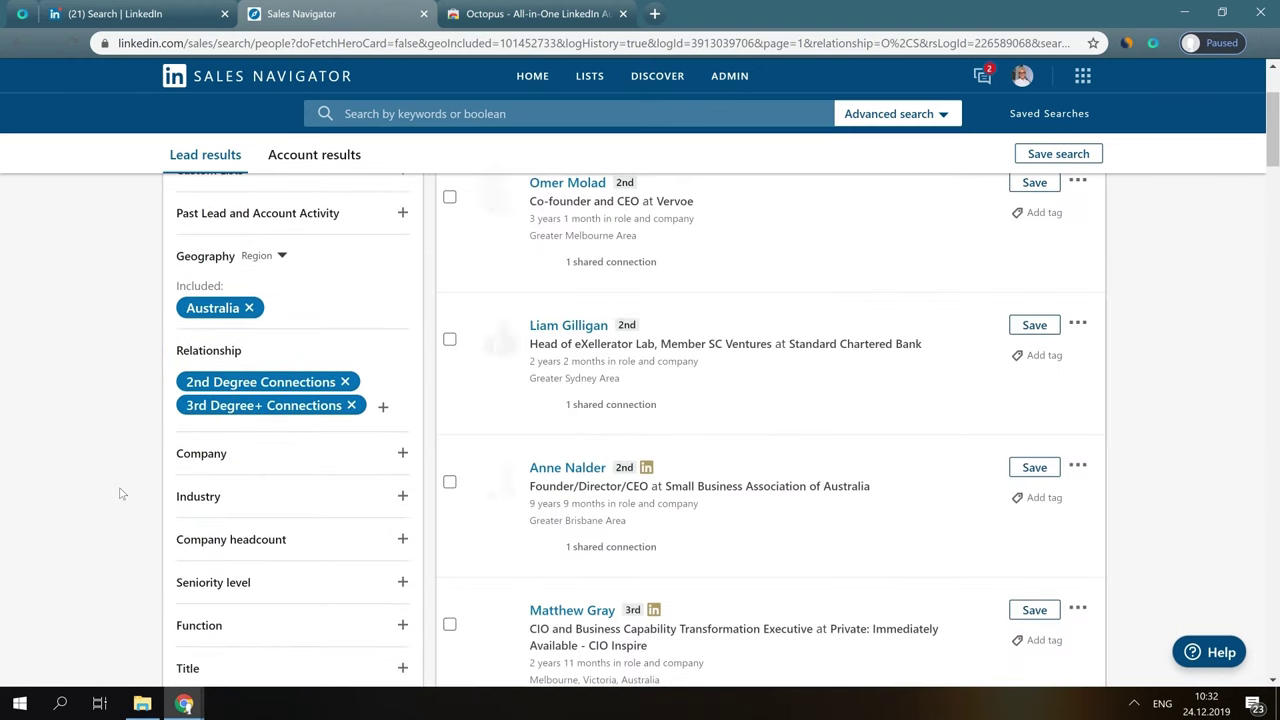
{"action": "left_click", "coordinate": [230, 501]}
{"action": "type", "text": "owner"}
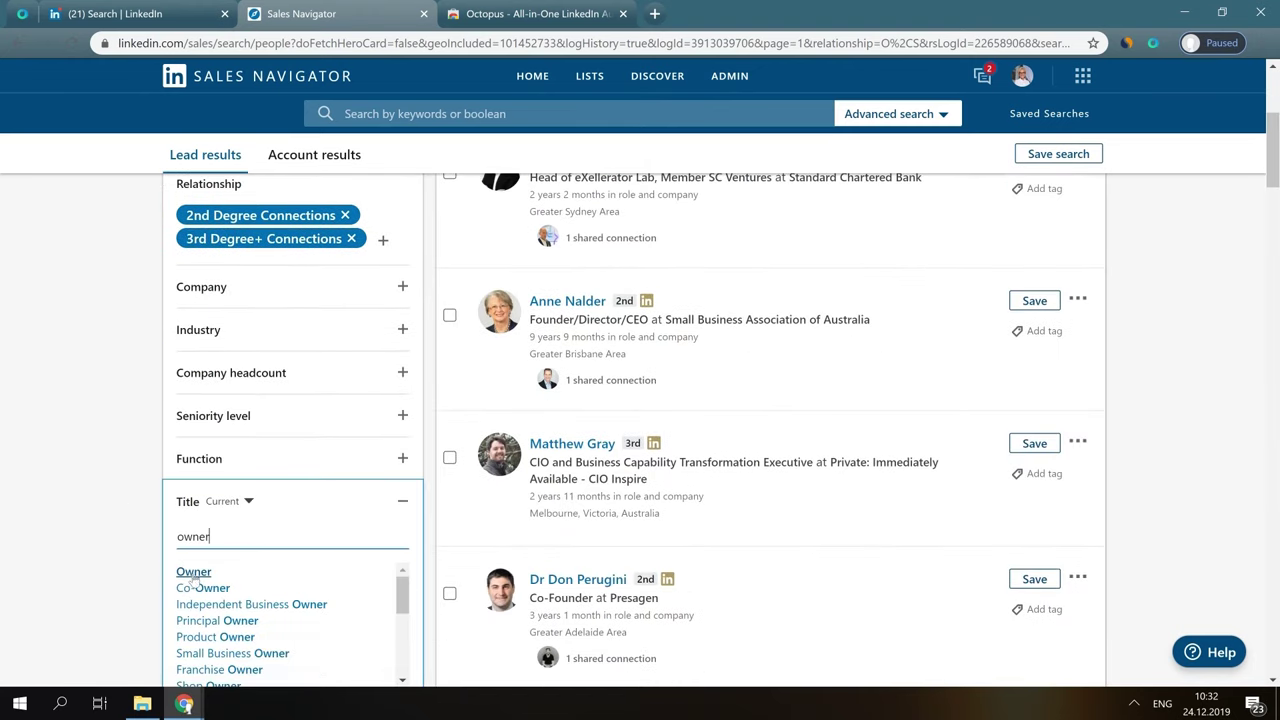
{"action": "left_click", "coordinate": [194, 569]}
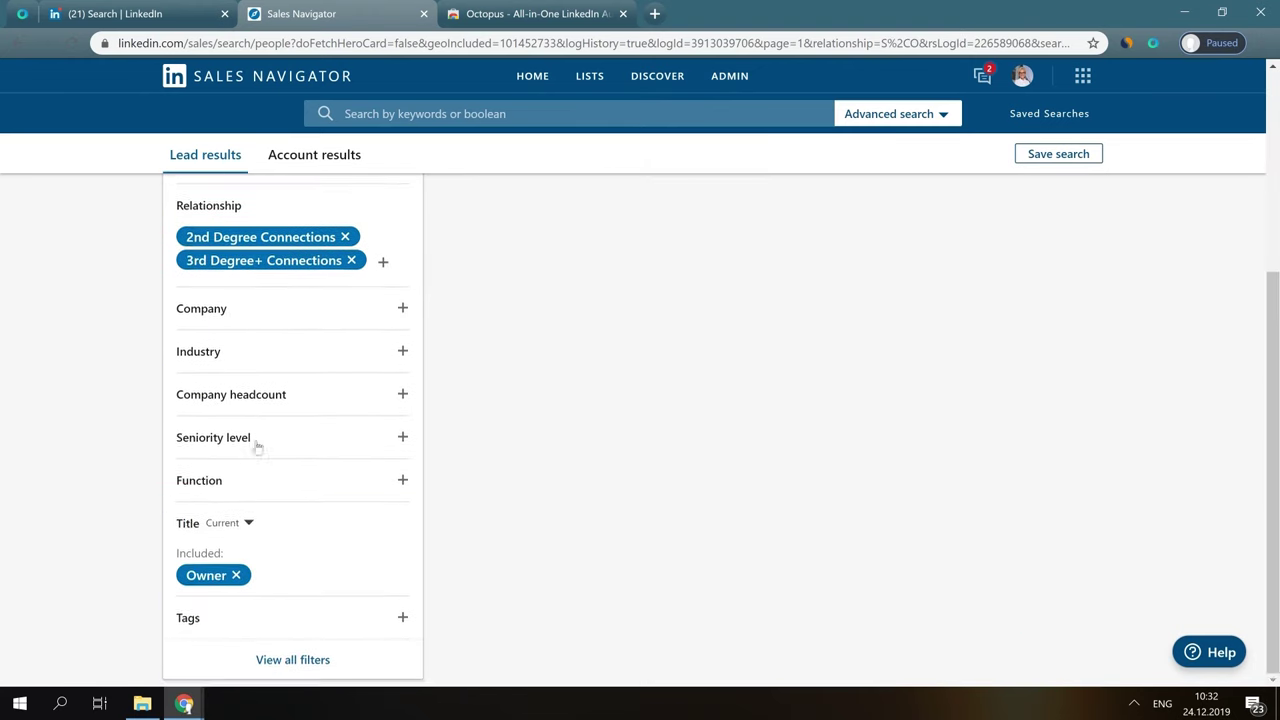
Send 200 profiles from the Sales Navigator search to the Default campaign with the Connect action in Octopus.
{"action": "left_click", "coordinate": [1155, 45]}
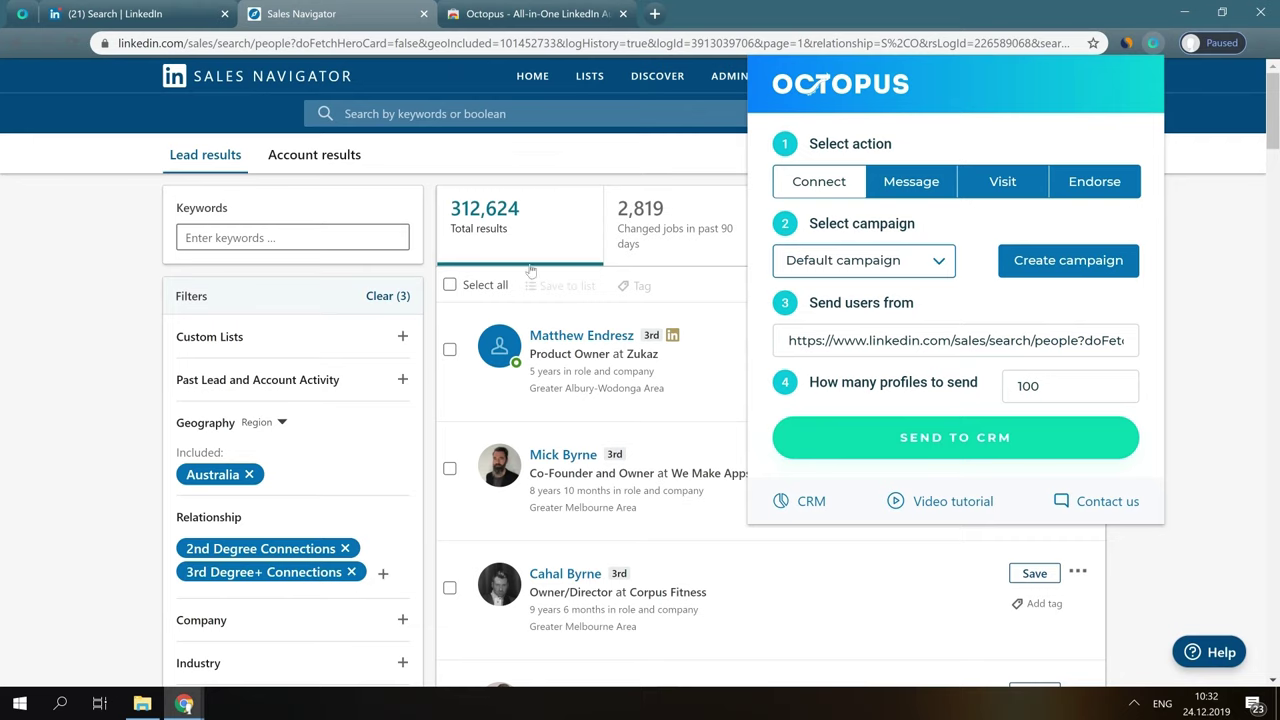
{"action": "mouse_move", "coordinate": [624, 125]}
{"action": "left_click", "coordinate": [860, 270]}
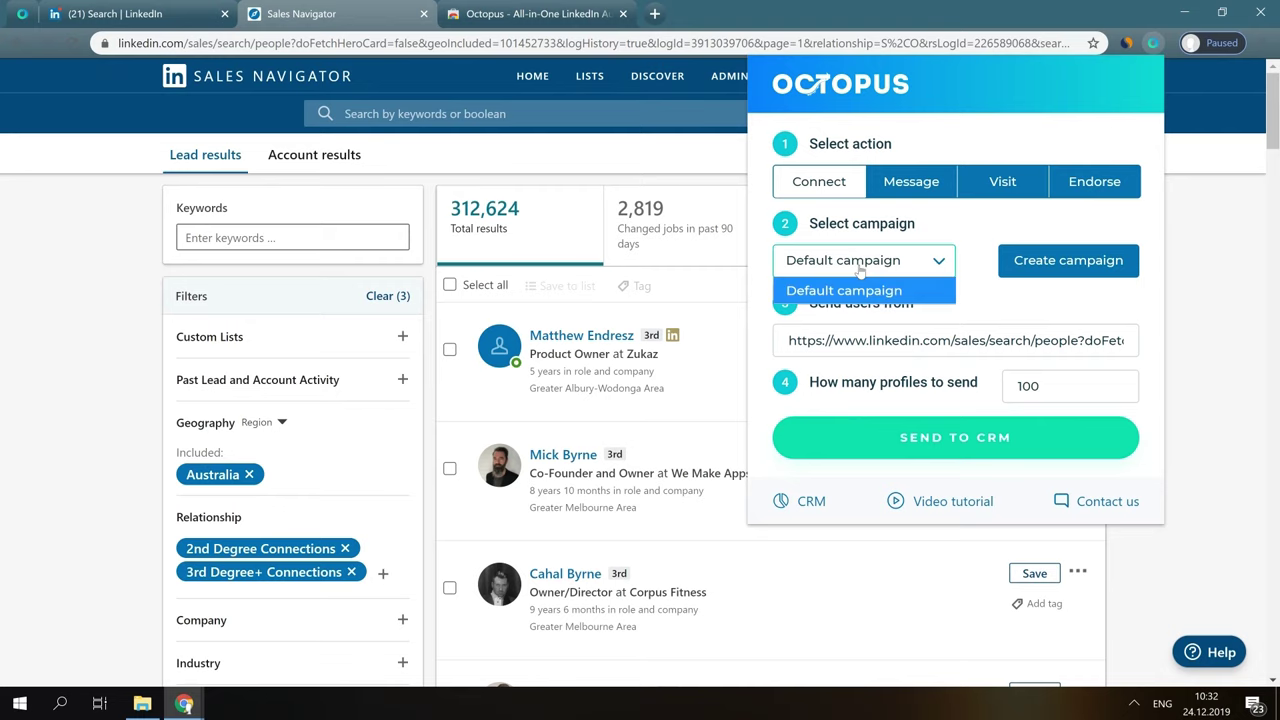
{"action": "left_click", "coordinate": [851, 262]}
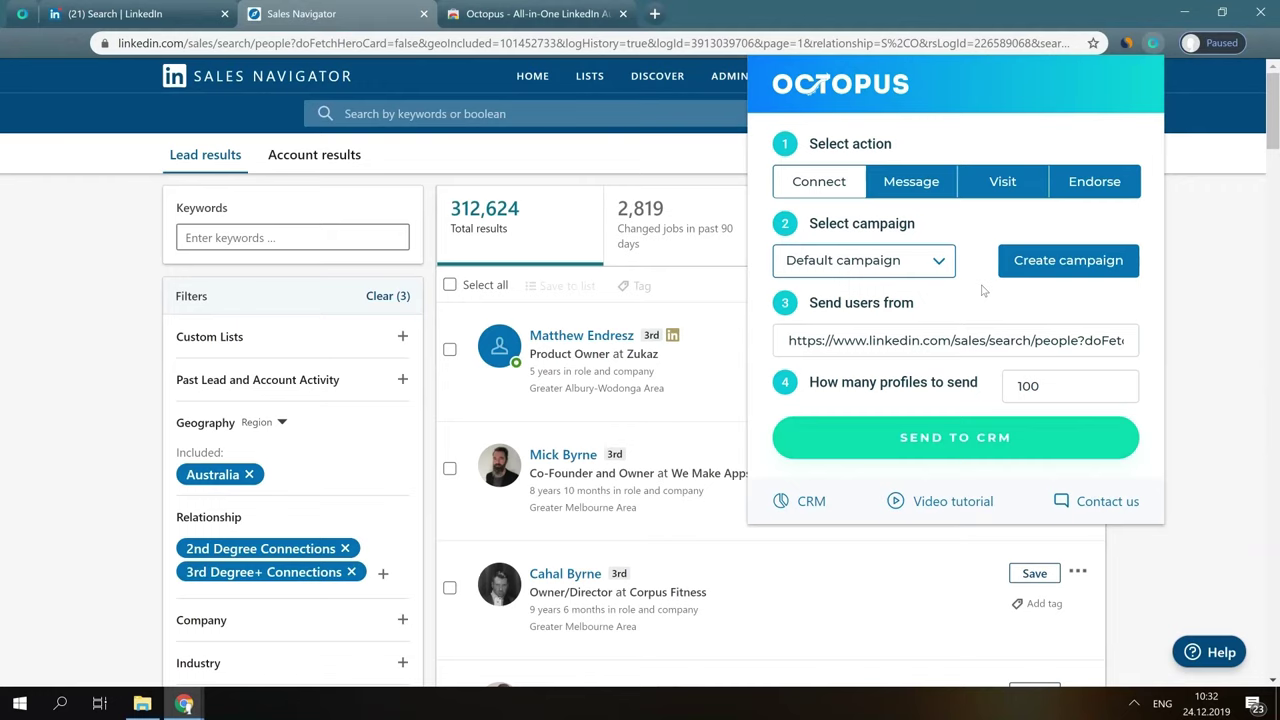
{"action": "left_click_drag", "start_coordinate": [1052, 389], "coordinate": [985, 397]}
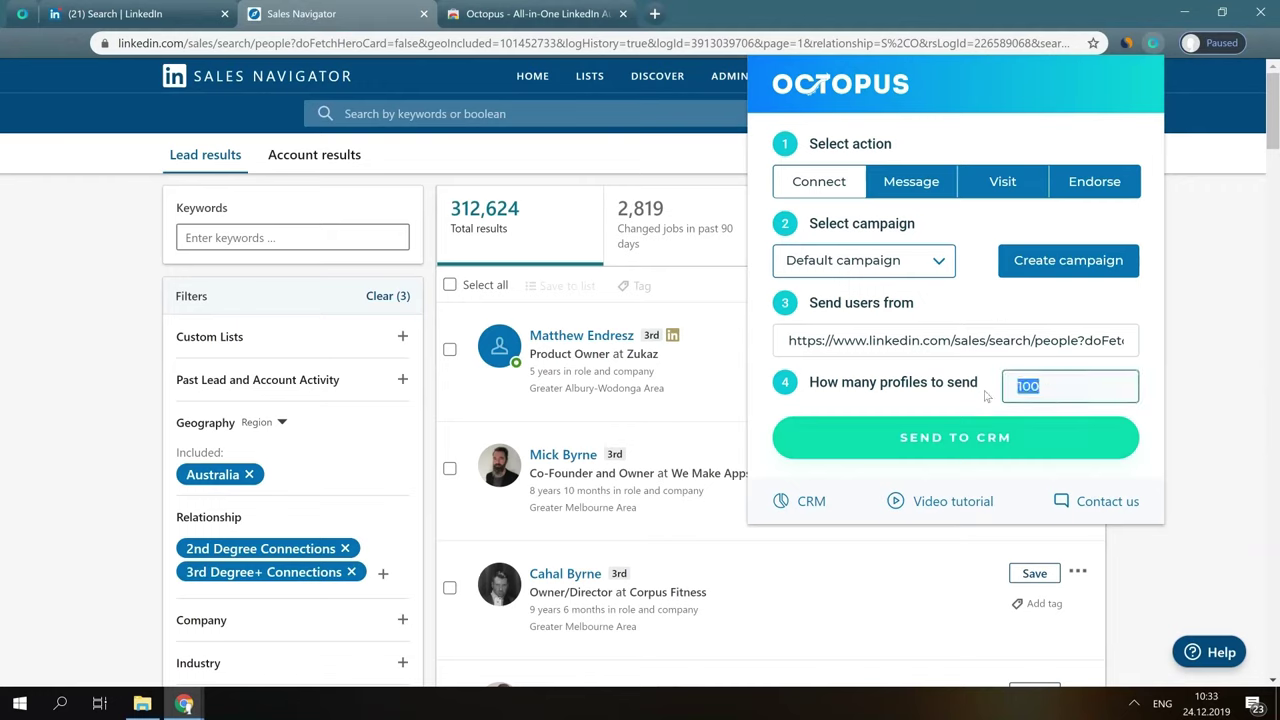
{"action": "type", "text": "200"}
{"action": "left_click", "coordinate": [970, 436]}
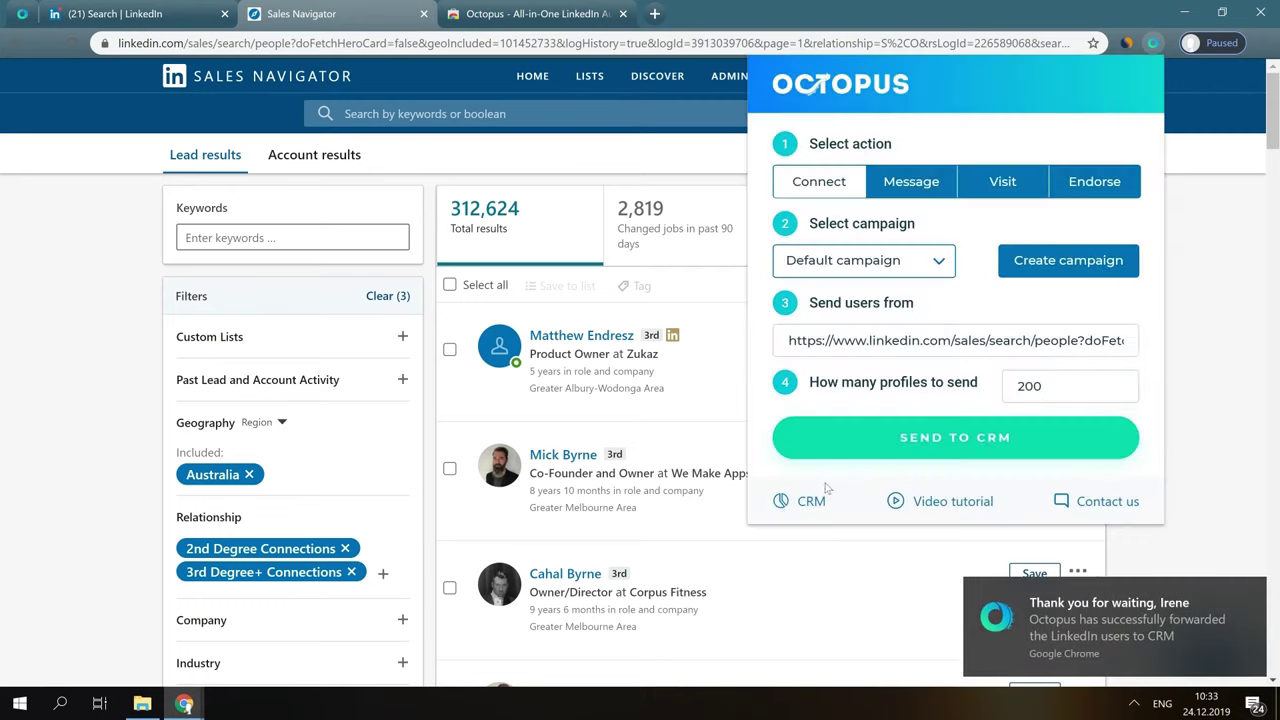
Open the Octopus CRM, closing the transfer report, and review the personalized connection message.
{"action": "left_click", "coordinate": [807, 498]}
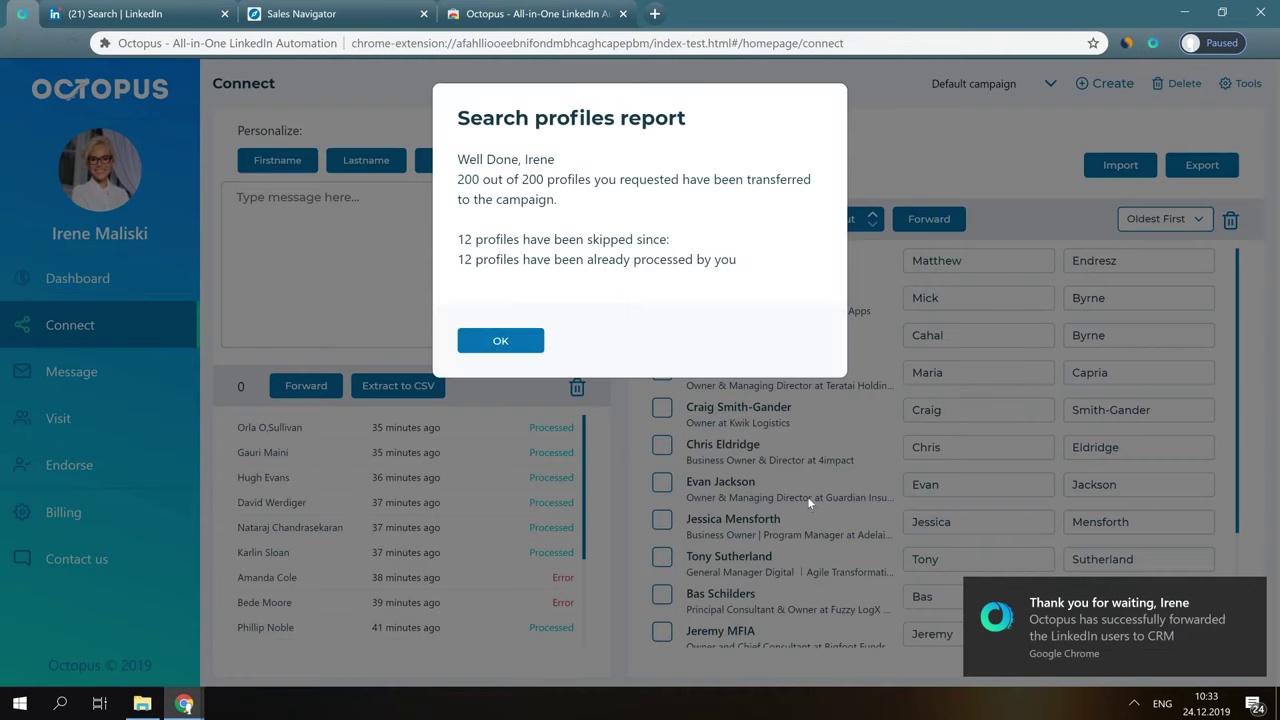
{"action": "left_click", "coordinate": [500, 342]}
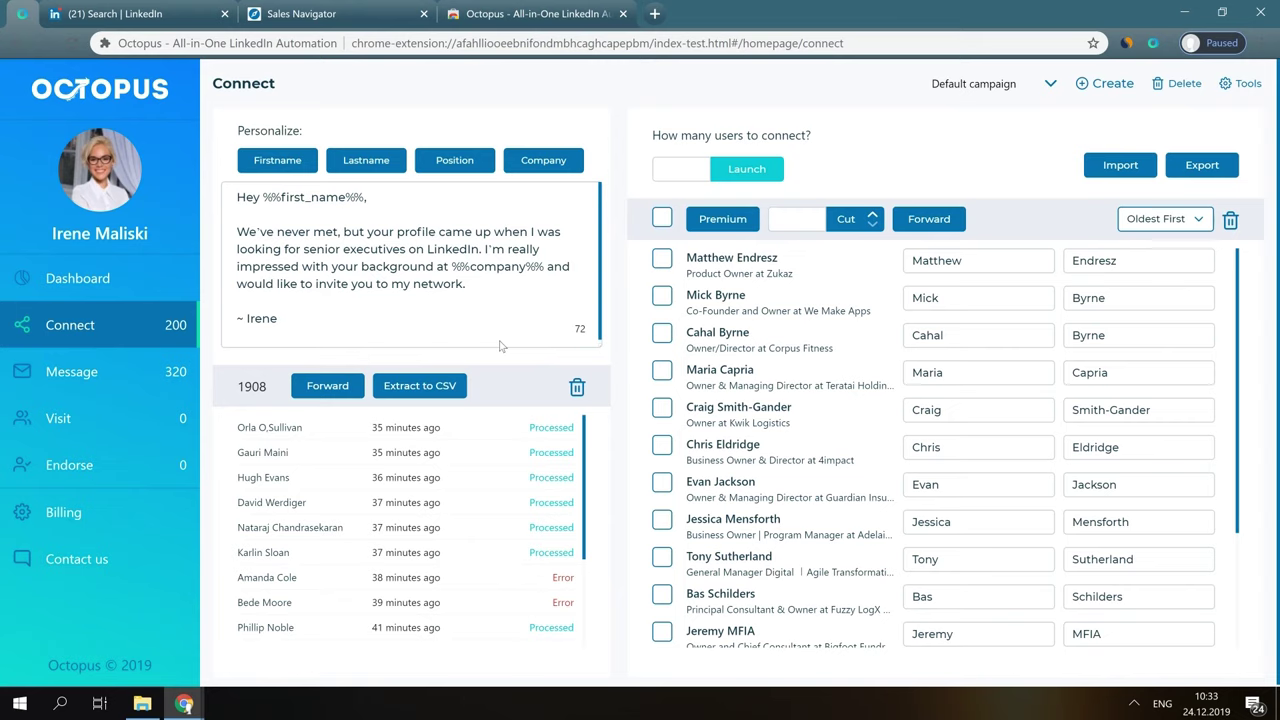
{"action": "left_click", "coordinate": [501, 343]}
{"action": "key", "text": "ctrl+a"}
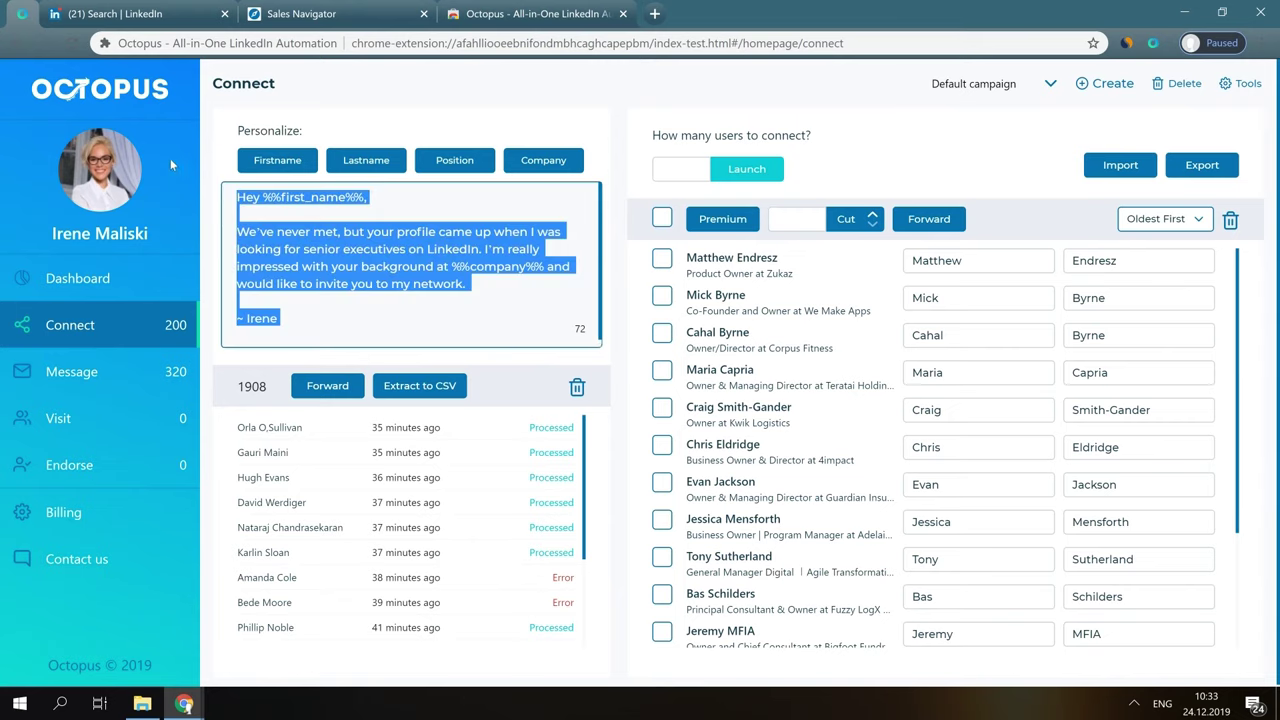
{"action": "left_click", "coordinate": [503, 340]}
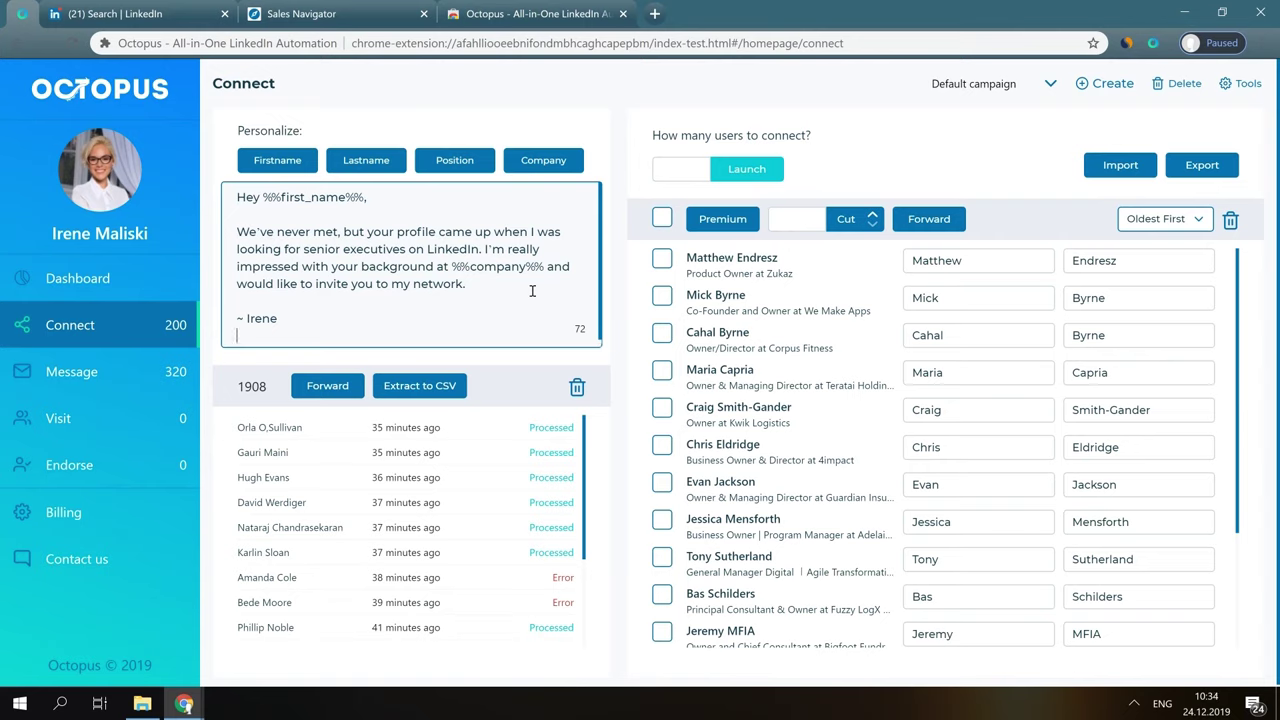
Set the number of users to connect to 100 and launch the Default campaign.
{"action": "left_click", "coordinate": [662, 171]}
{"action": "type", "text": "100"}
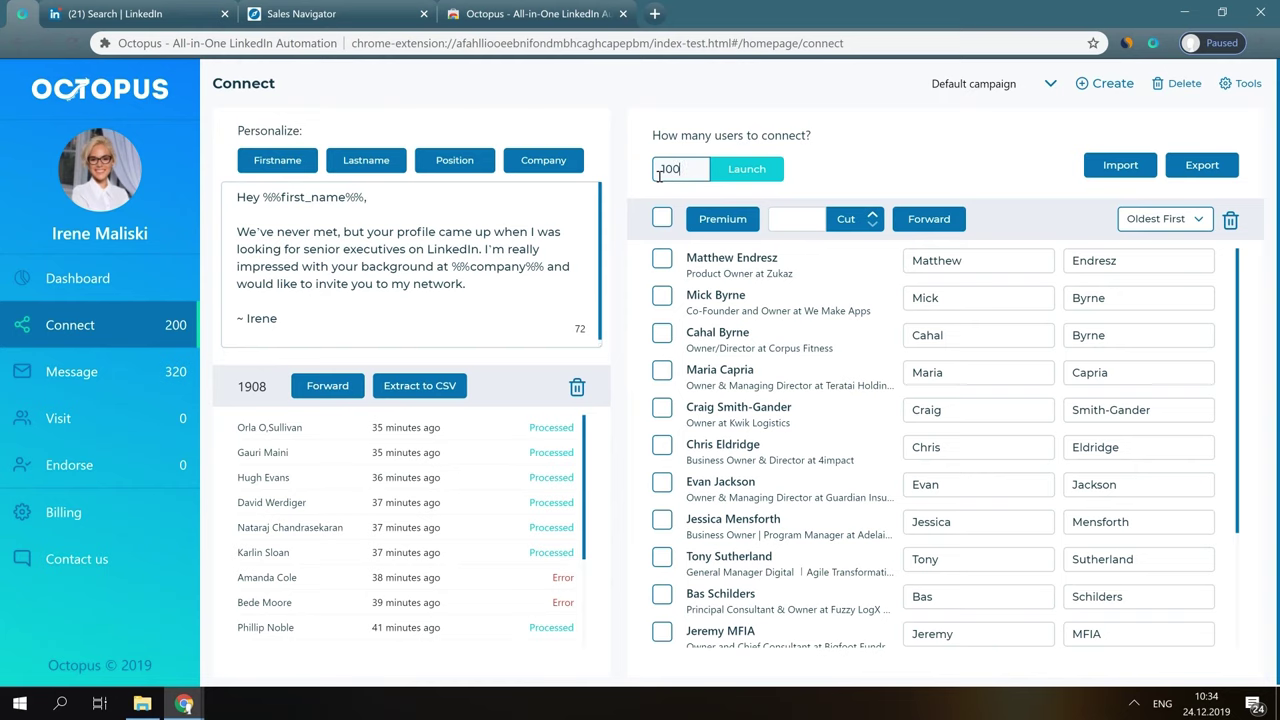
{"action": "left_click", "coordinate": [718, 177]}
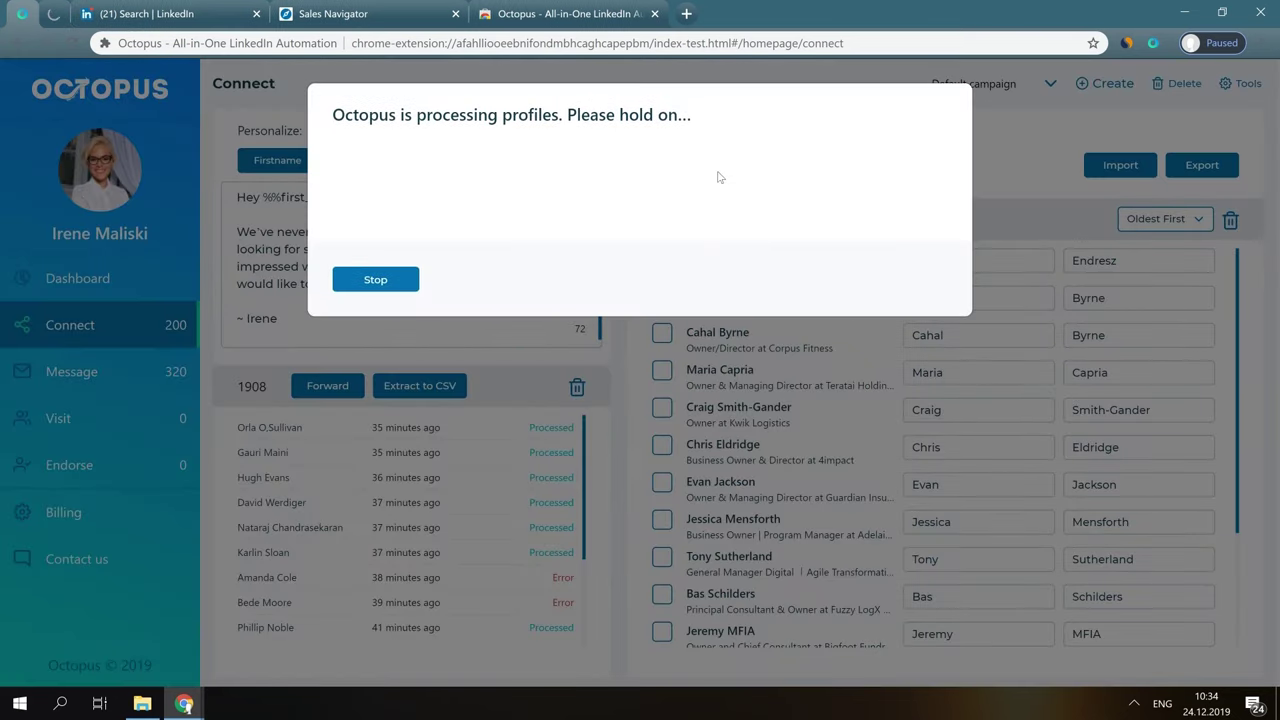